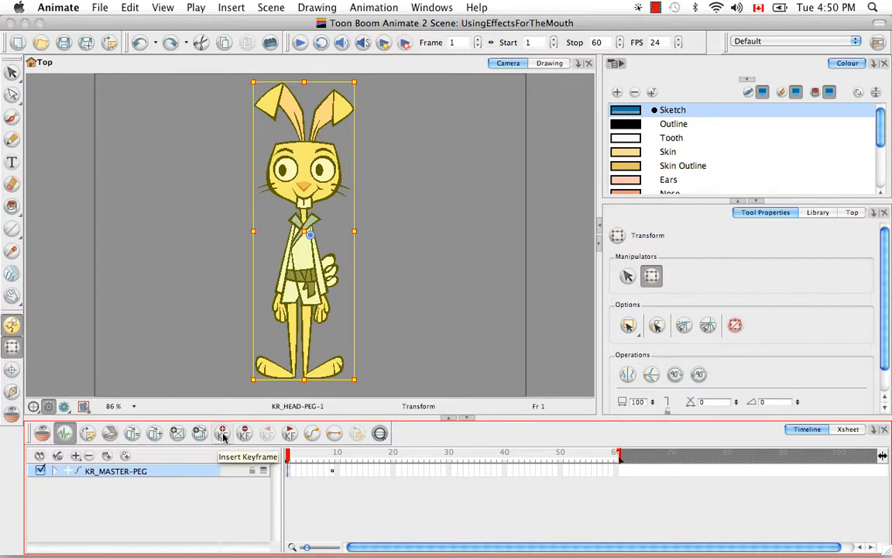
Step: Insert a keyframe on KR_MASTER-PEG at frame 1 and expand its upper and lower body peg hierarchies
click(224, 434)
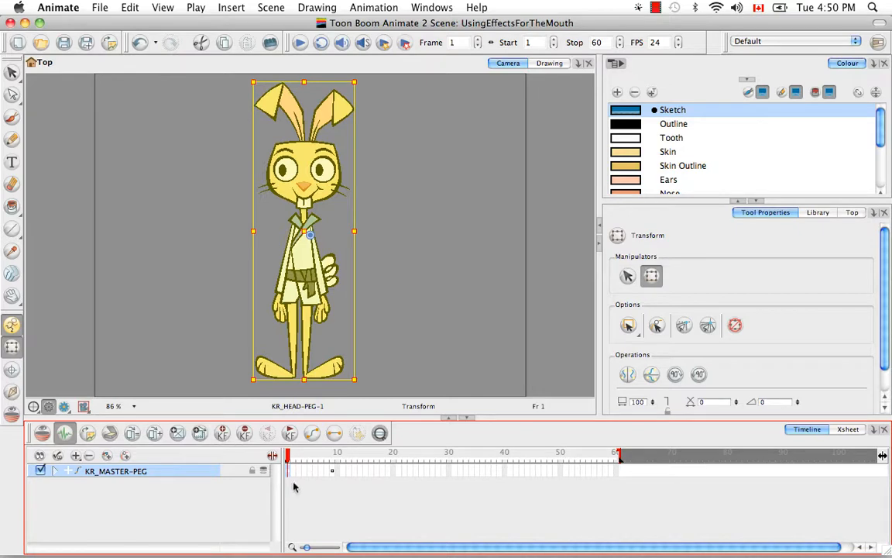
click(55, 471)
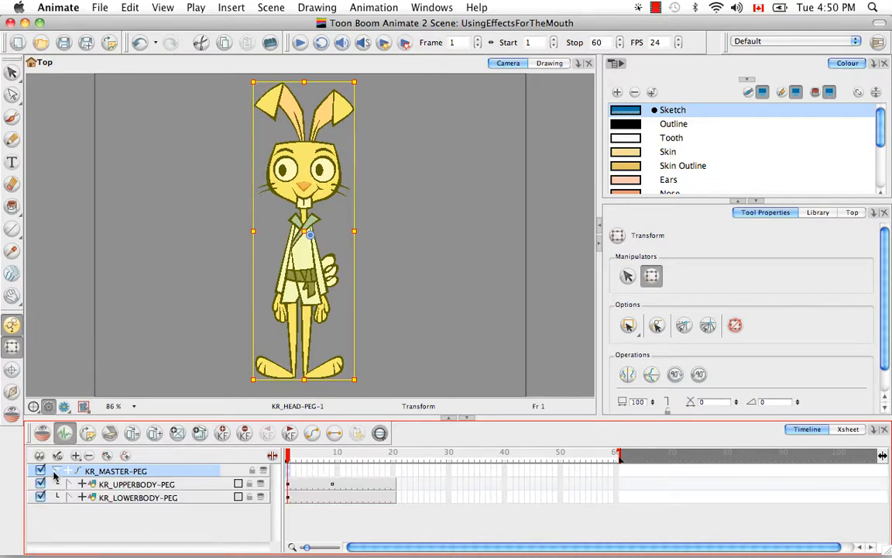
click(68, 483)
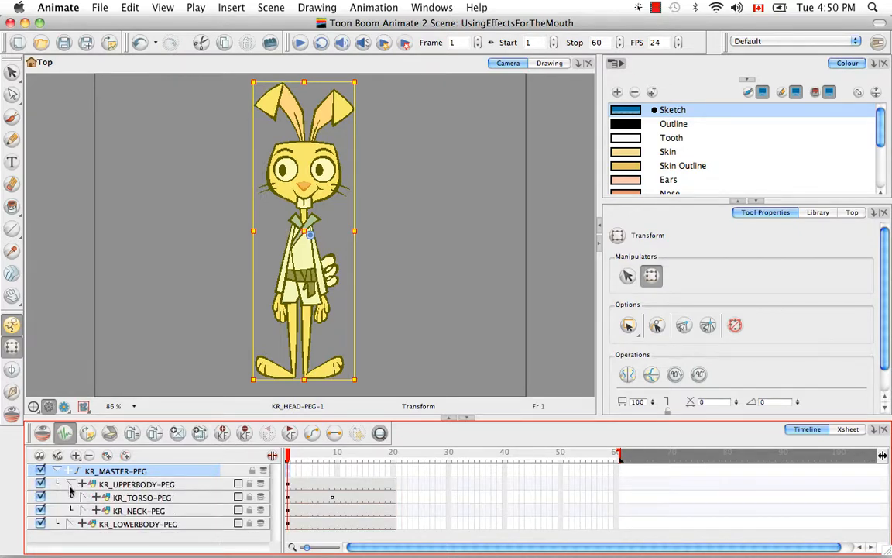
click(70, 524)
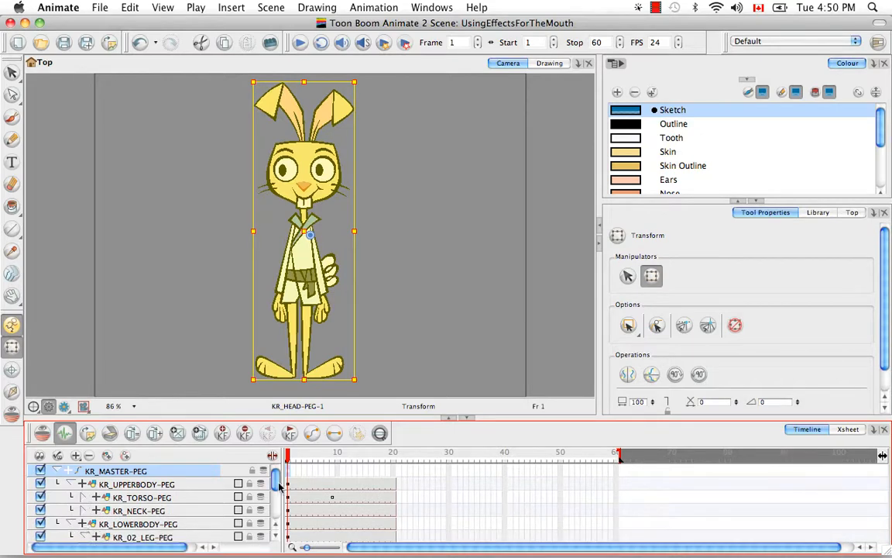
scroll(276, 493, down, 2)
scroll(276, 490, down, 2)
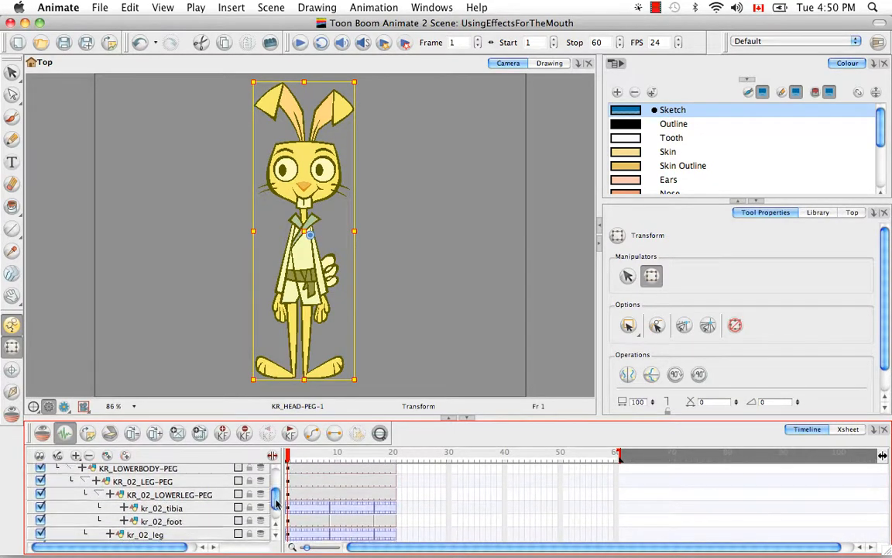
scroll(276, 507, down, 2)
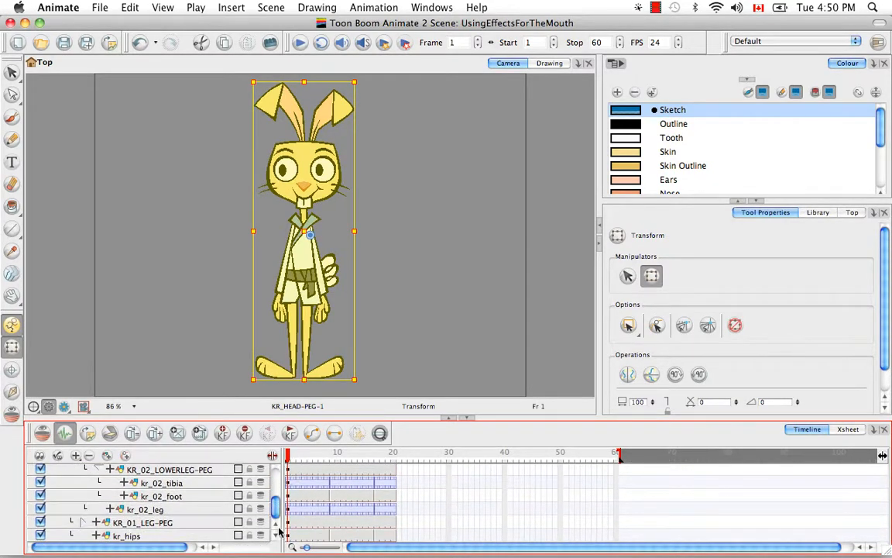
drag(276, 506, 272, 471)
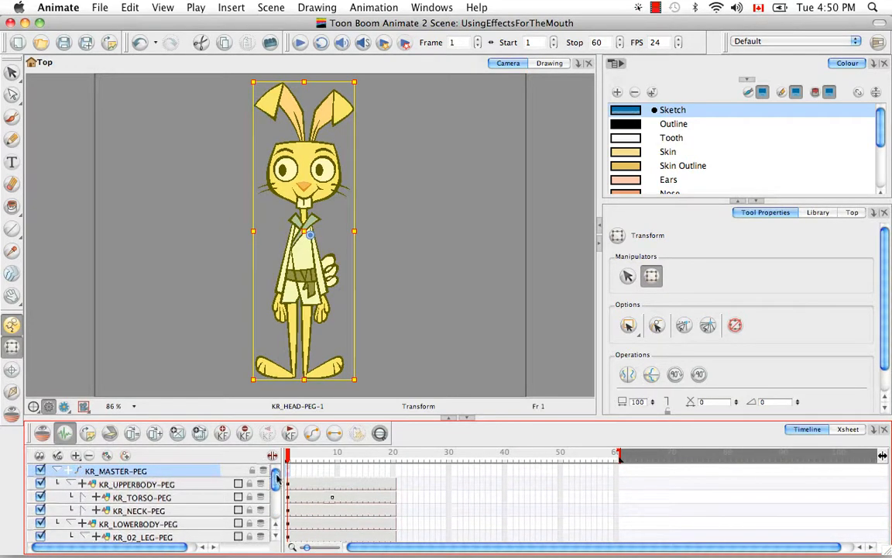
Step: Add a Mask effect and two Colour-Override effects to the timeline above KR_MASTER-PEG
click(76, 456)
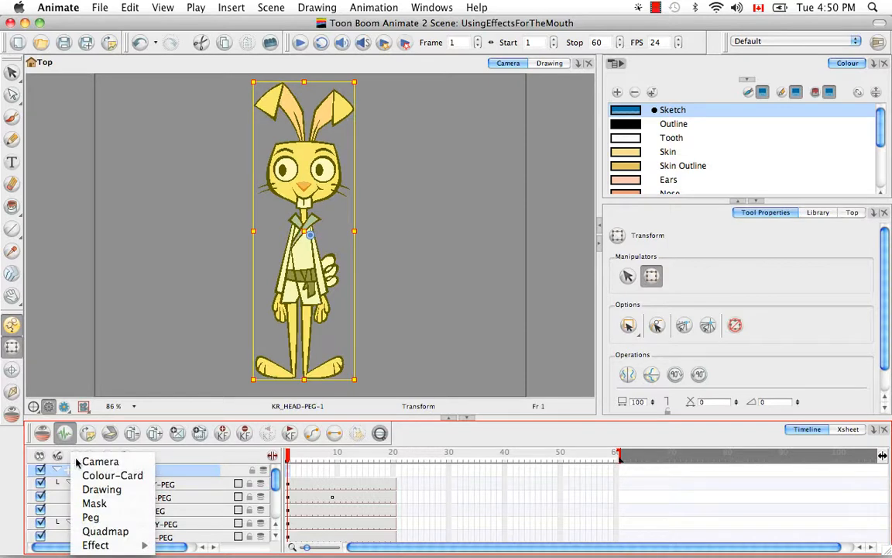
click(94, 502)
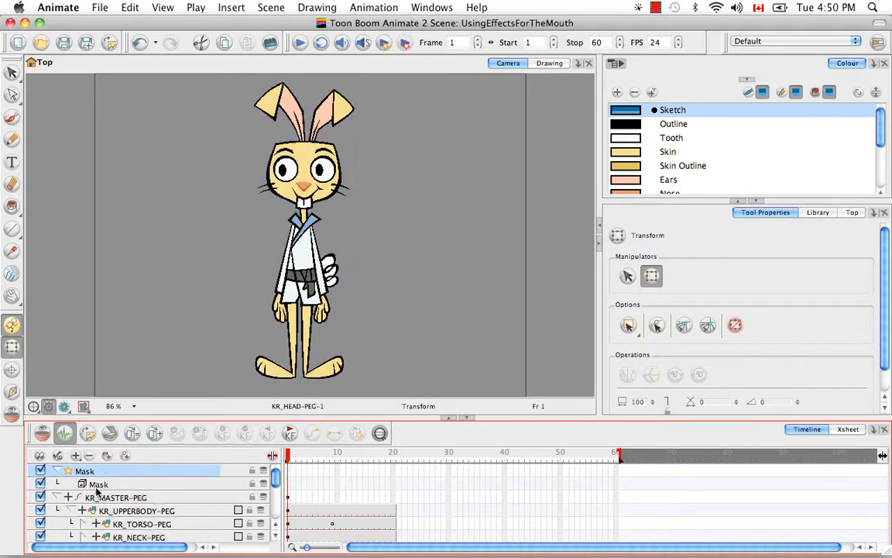
click(78, 460)
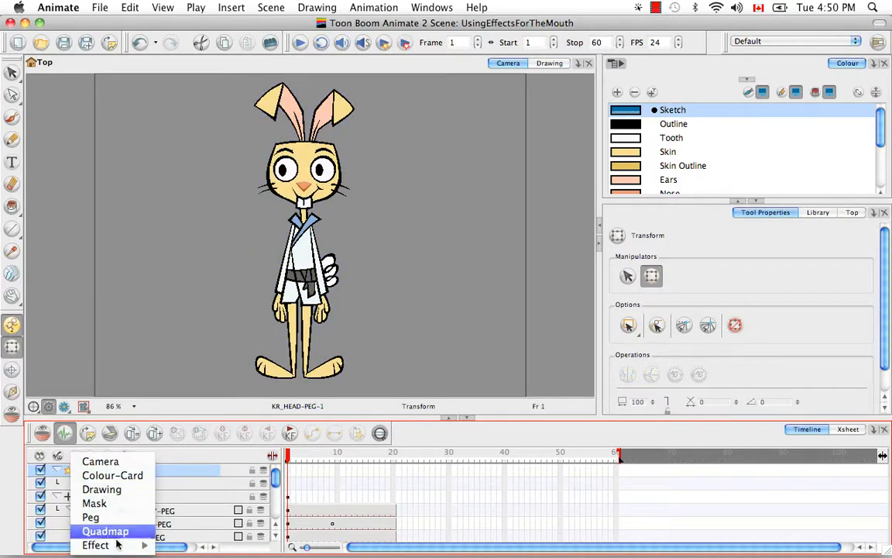
mouse_move(129, 547)
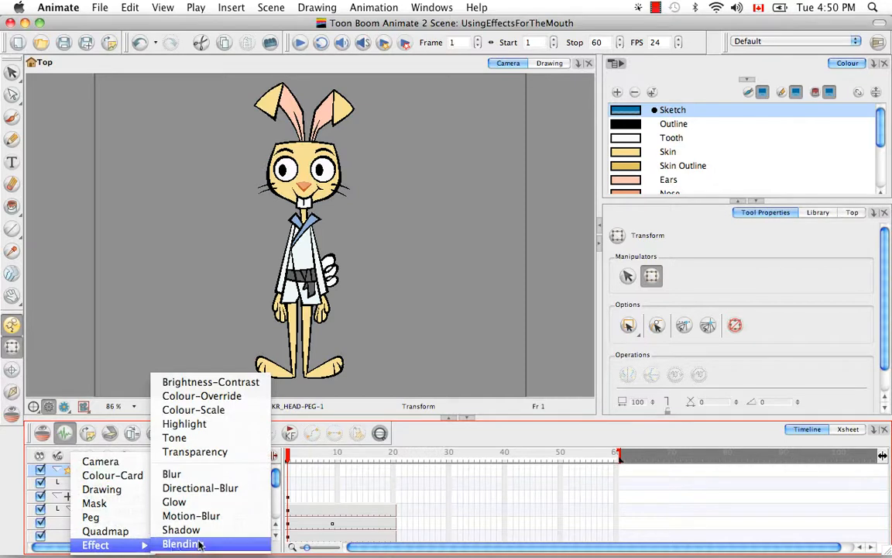
click(225, 396)
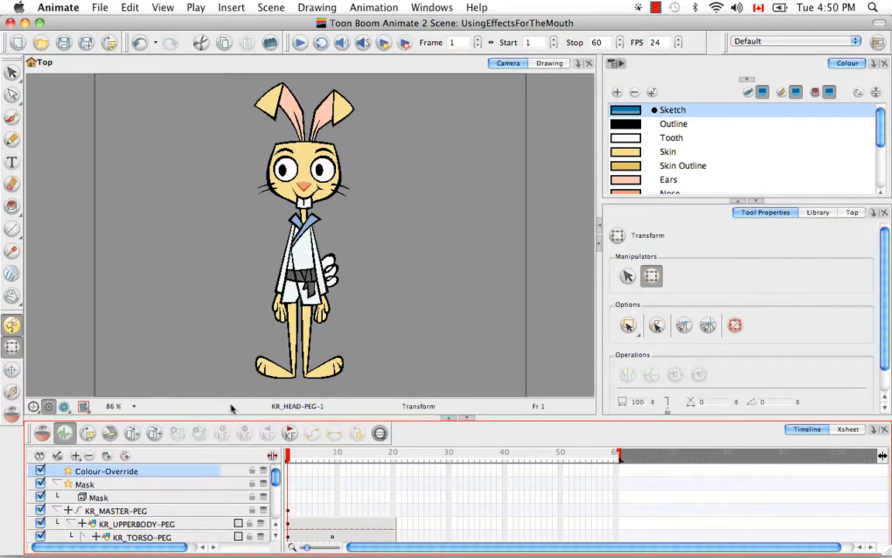
click(76, 455)
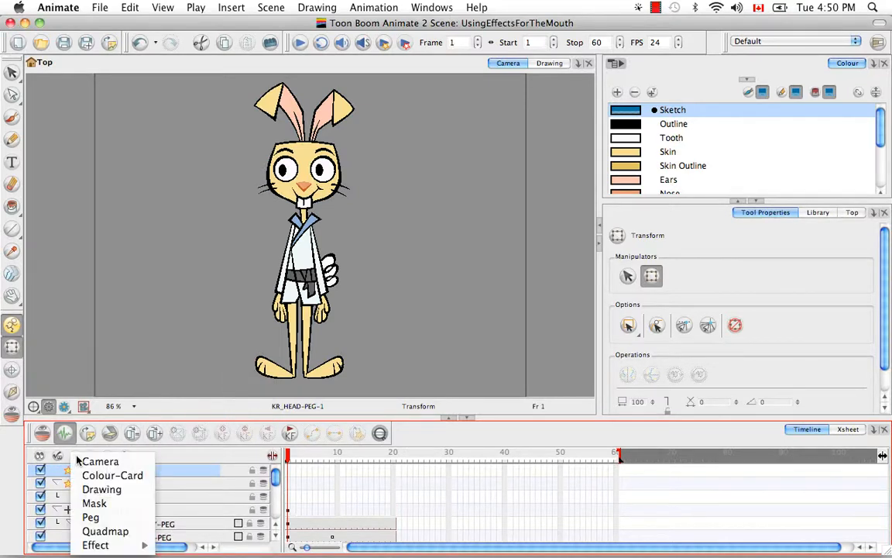
mouse_move(108, 544)
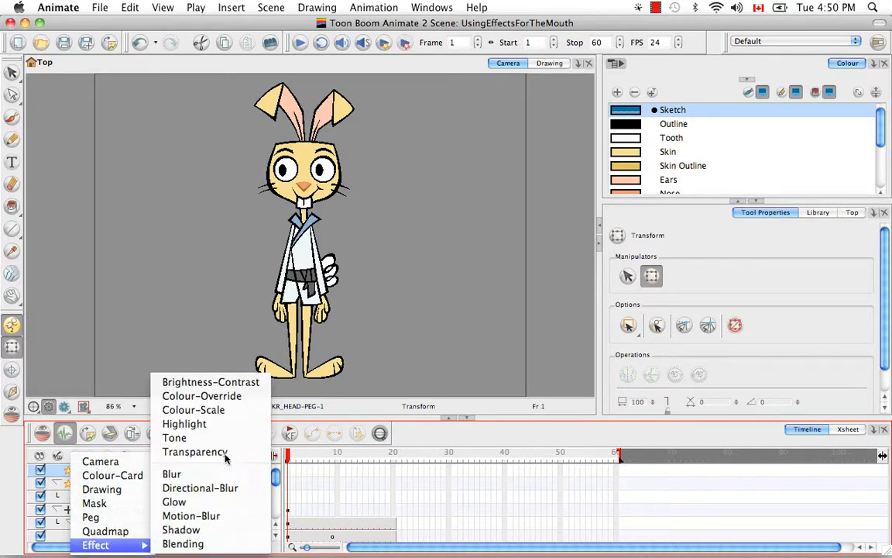
click(228, 397)
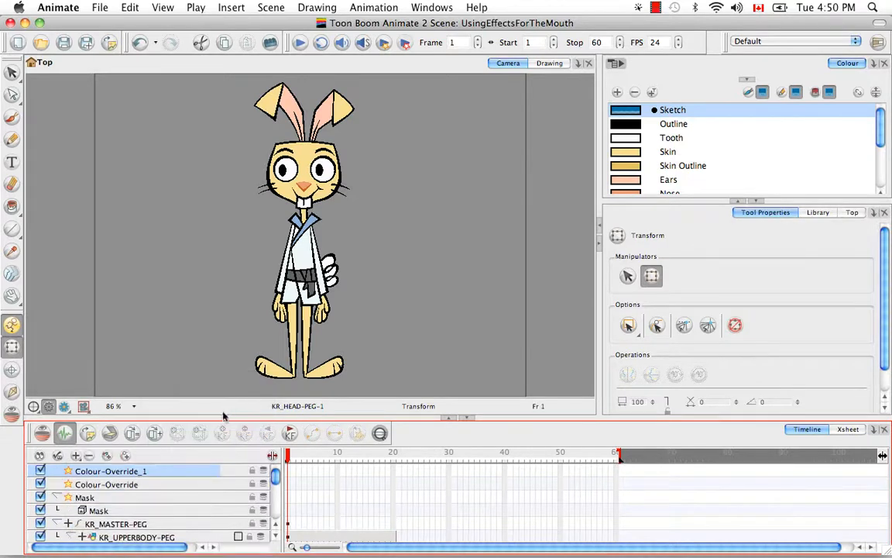
click(77, 458)
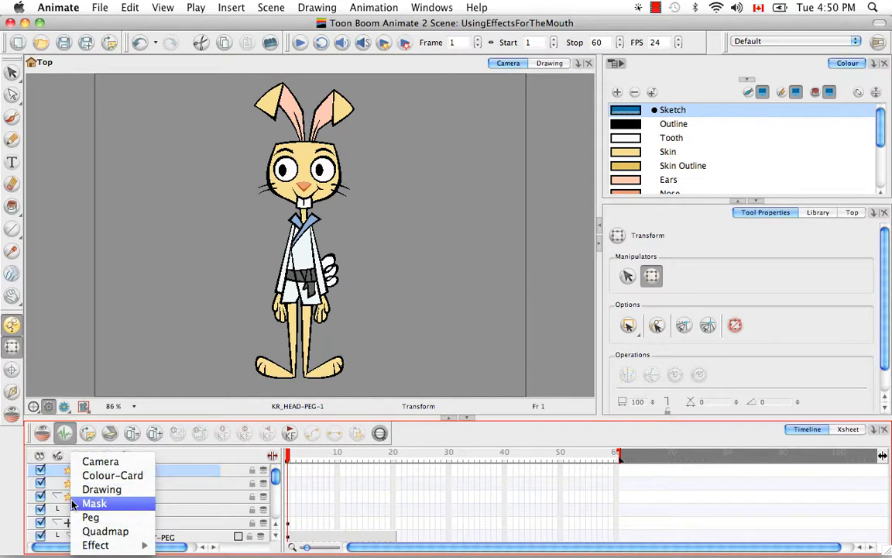
mouse_move(77, 546)
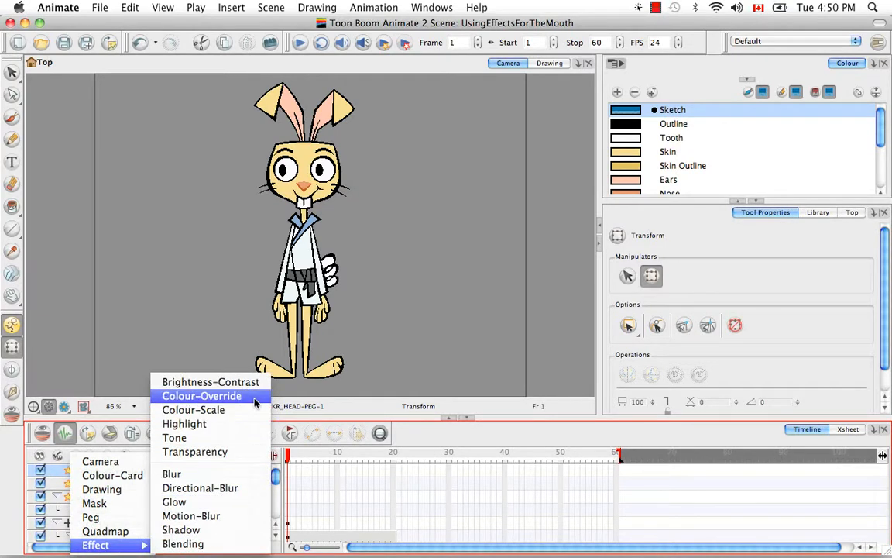
click(198, 396)
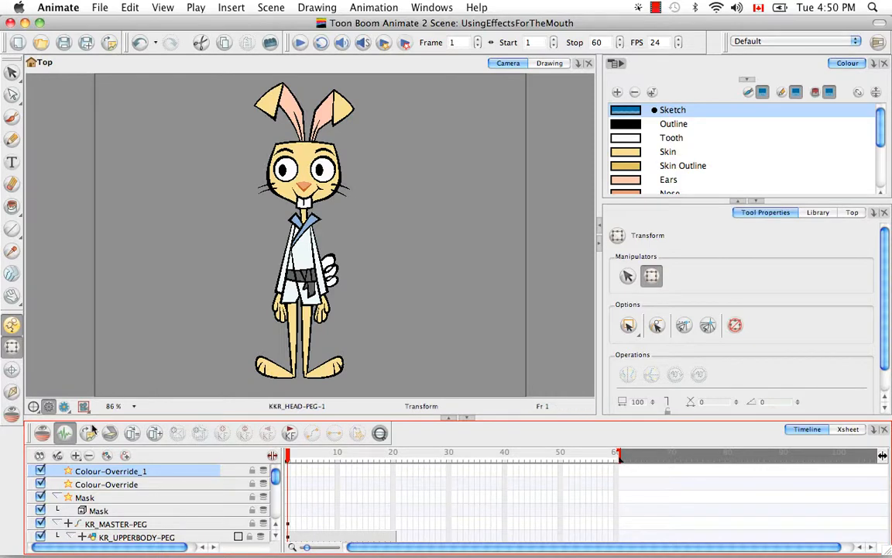
Step: Move the Mask and both Colour-Override effects together into KR_HEAD-PEG, between KR_FACIALFEATURES and kr_head
click(99, 498)
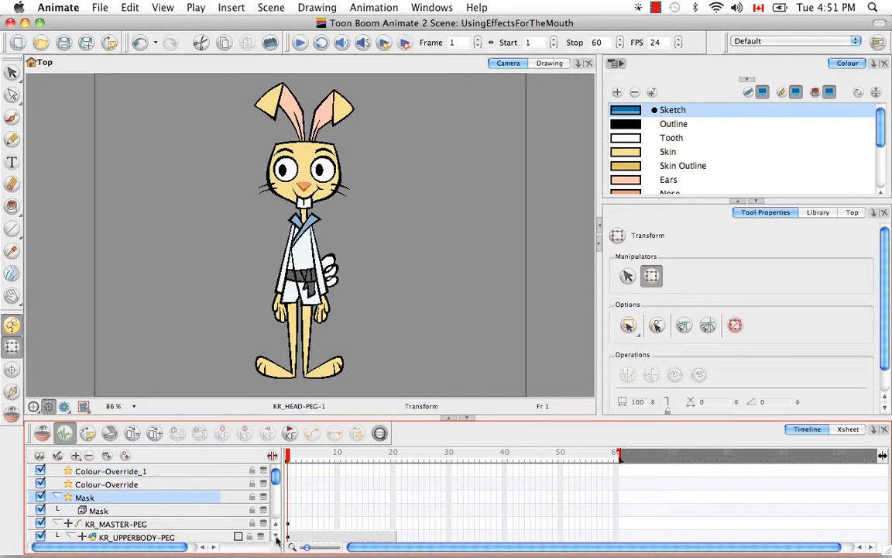
click(131, 472)
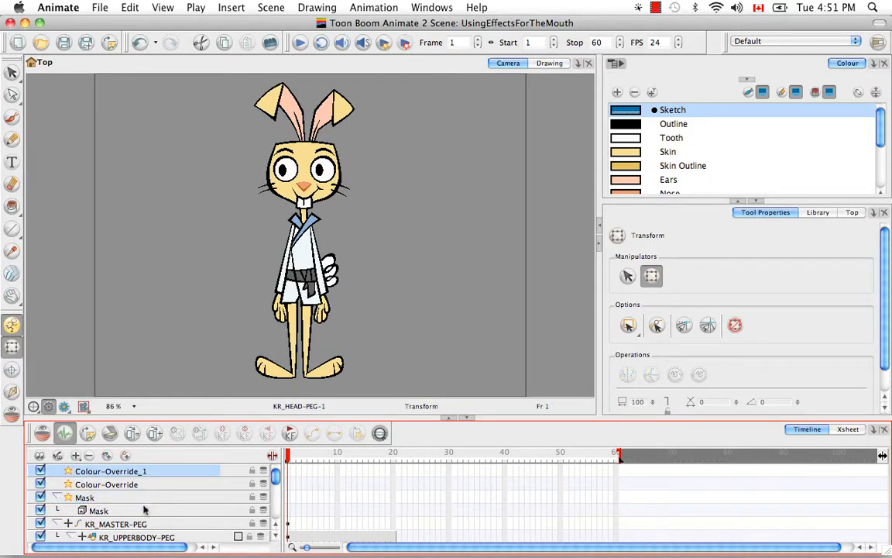
shift+click(151, 511)
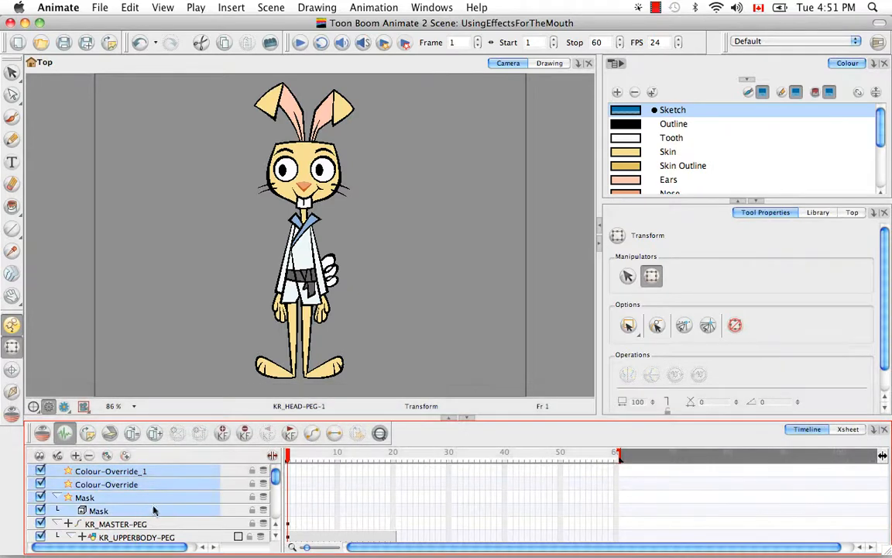
scroll(153, 513, down, 1)
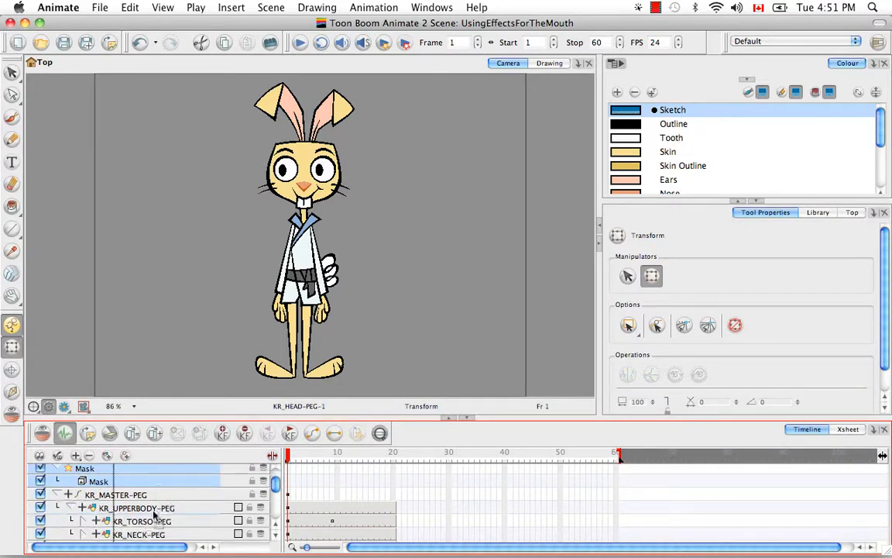
drag(154, 509, 153, 512)
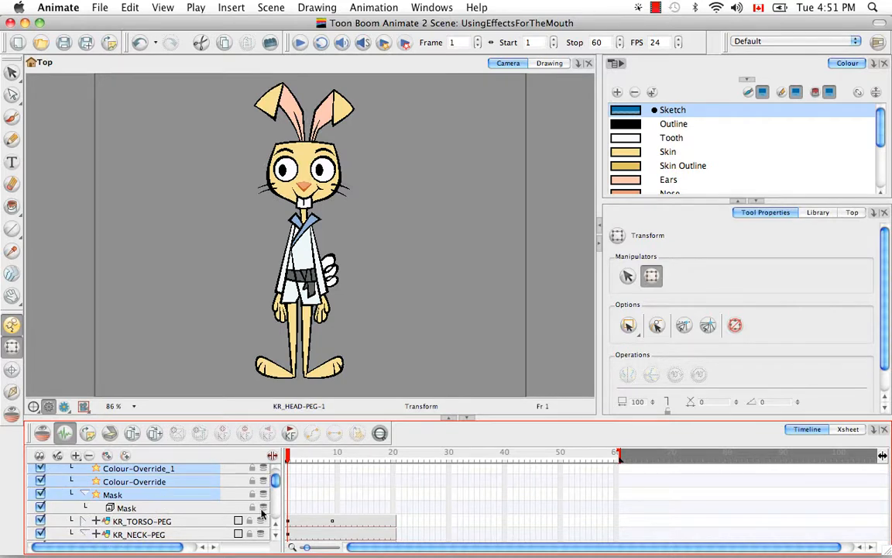
drag(177, 495, 155, 534)
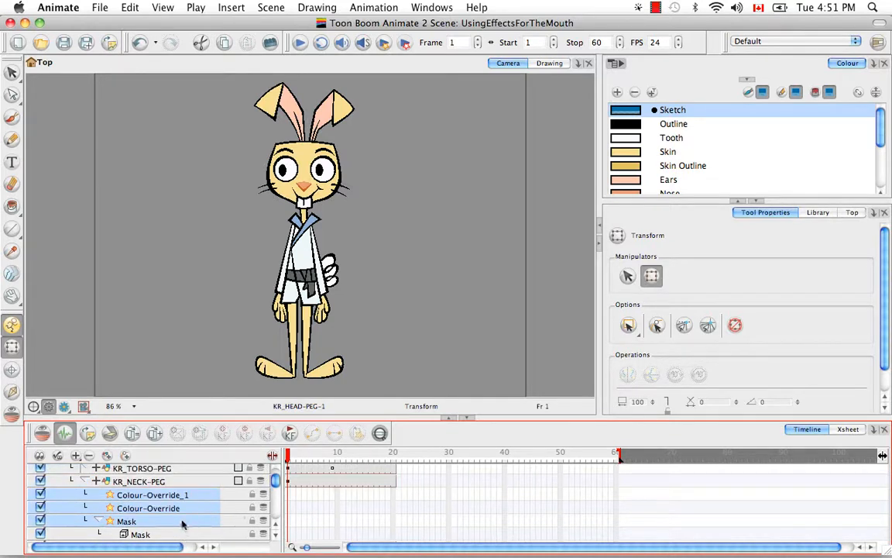
click(275, 535)
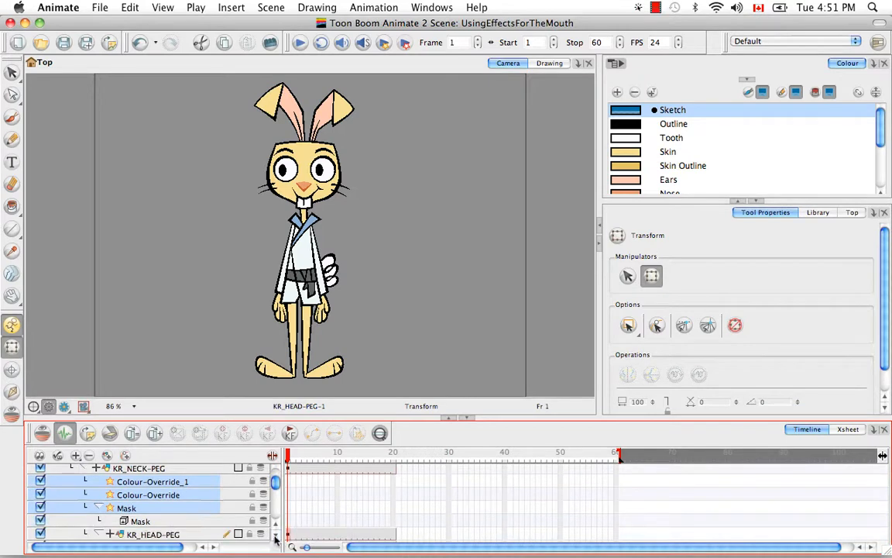
drag(166, 495, 171, 527)
scroll(184, 486, down, 2)
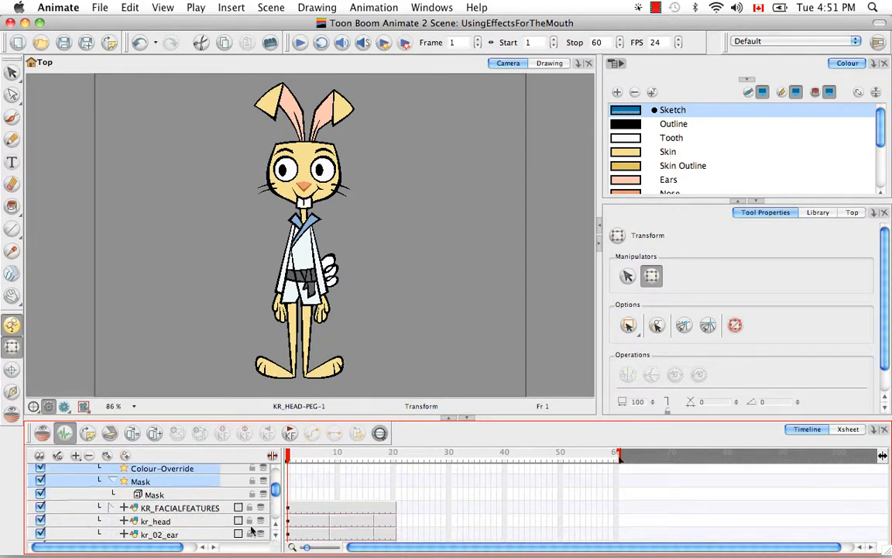
drag(185, 486, 187, 515)
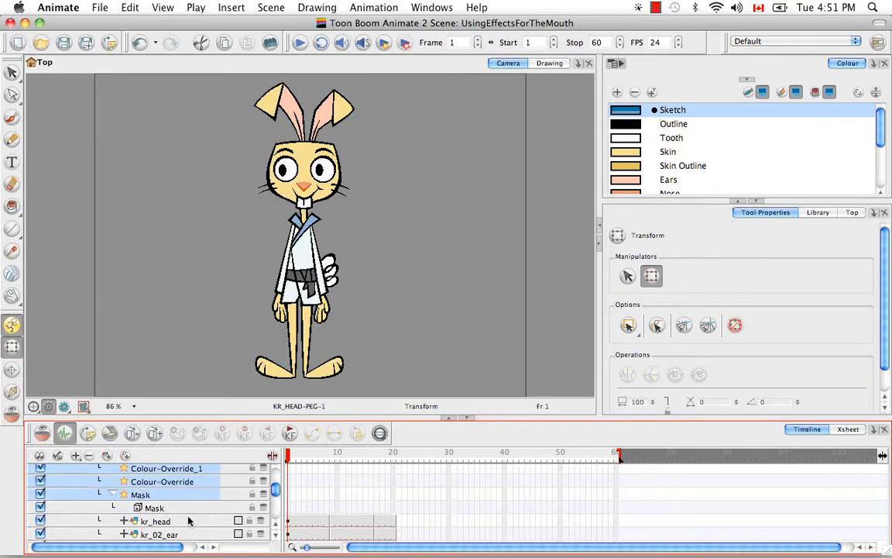
Step: Expand KR_FACIALFEATURES, select kr_mouth and go to frame 18 to examine the mouth in the rabbit's profile pose
click(275, 534)
scroll(236, 511, up, 4)
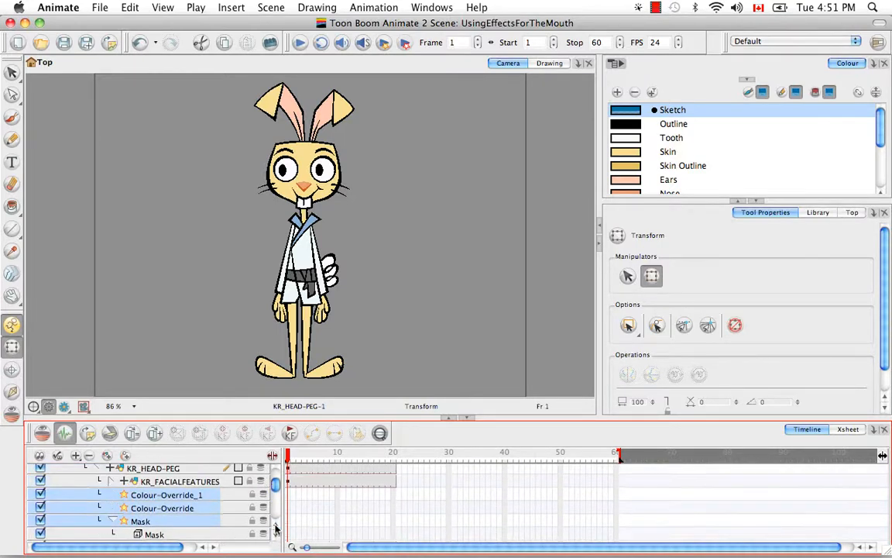
click(114, 494)
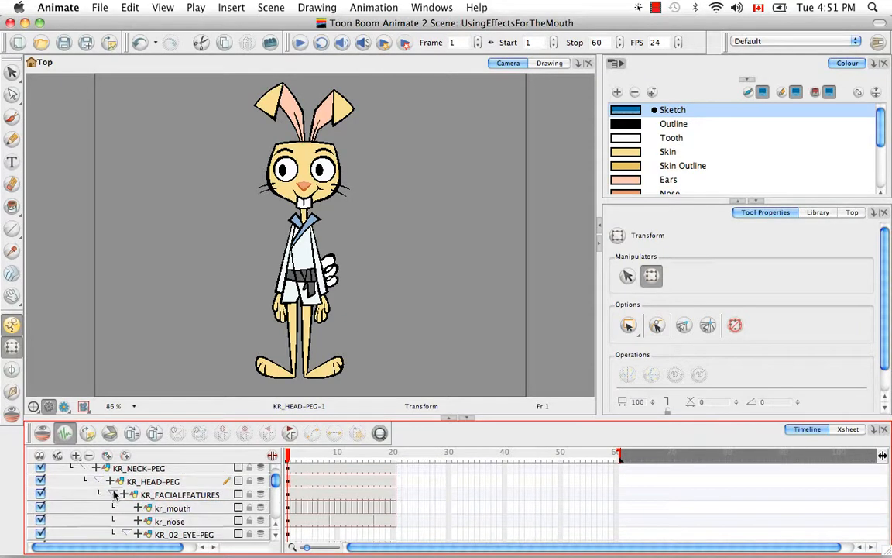
click(172, 508)
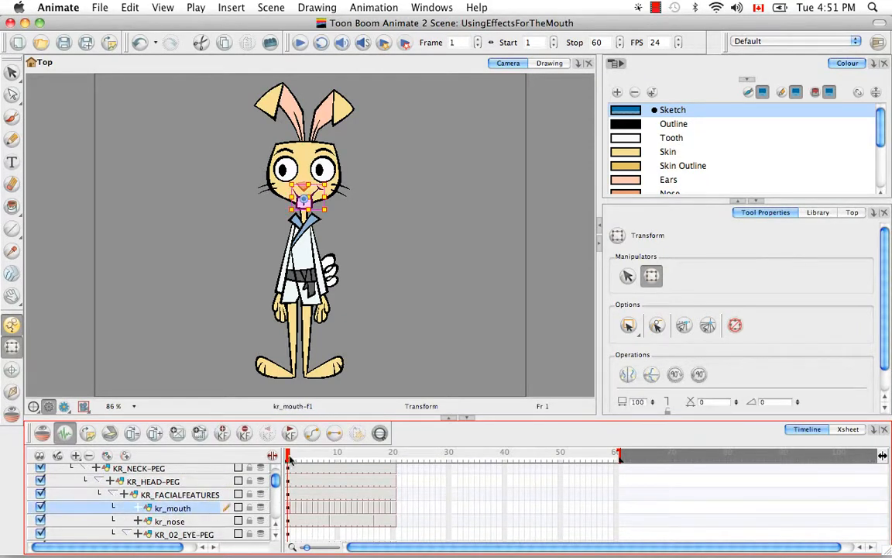
drag(287, 456, 382, 460)
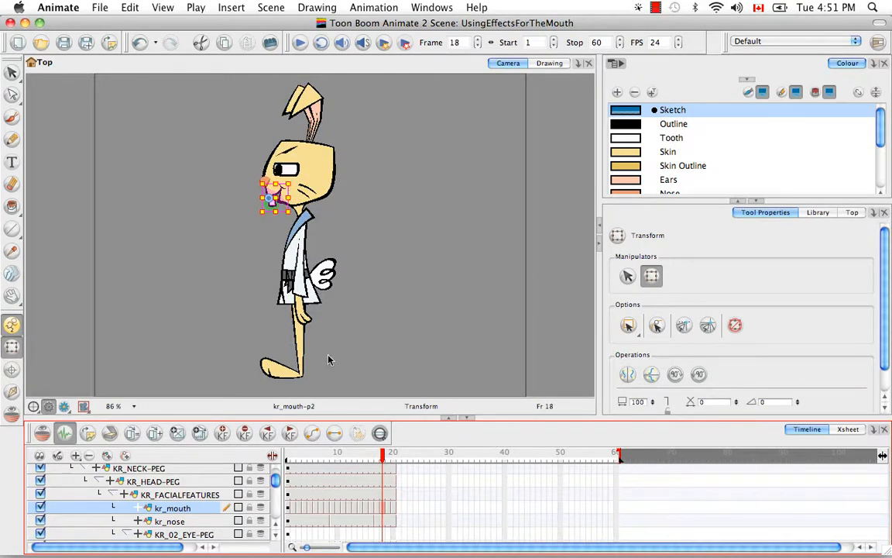
click(364, 245)
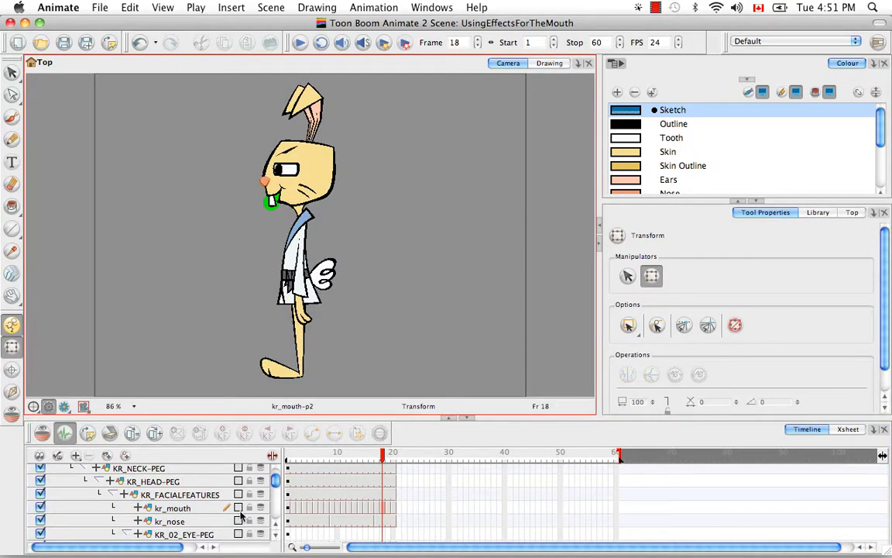
Step: Create a copy of the kr_mouth layer within KR_FACIALFEATURES
scroll(197, 507, down, 1)
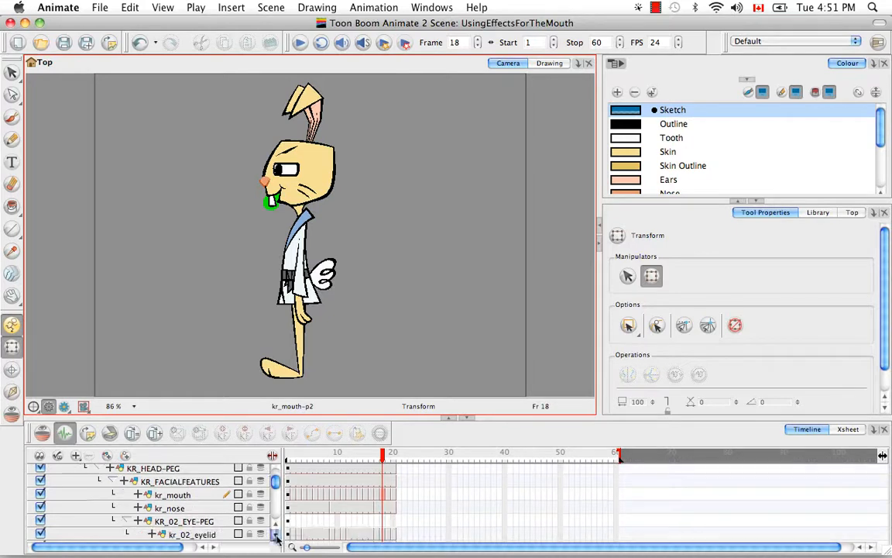
click(177, 495)
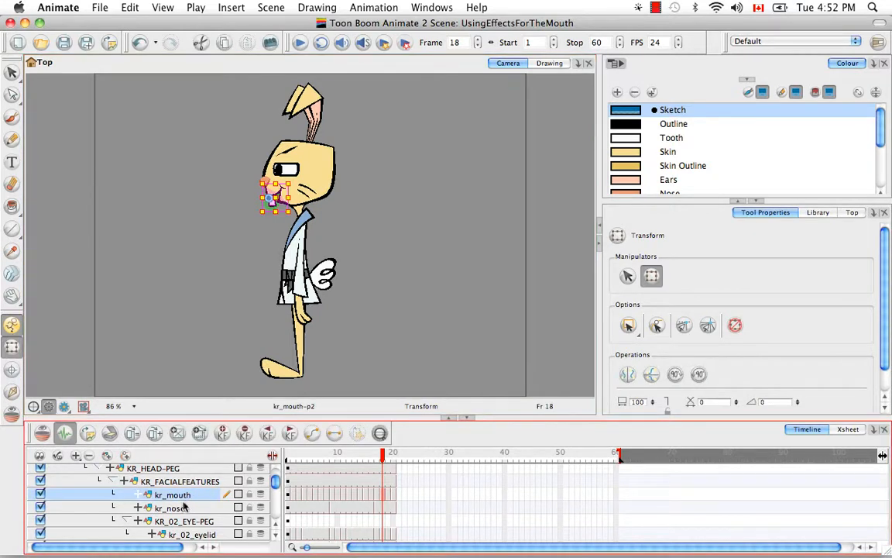
click(131, 434)
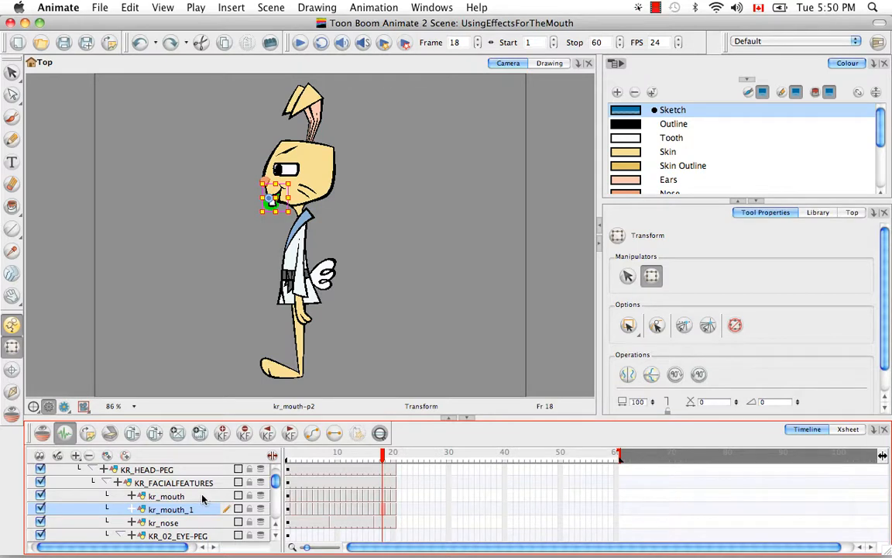
Step: Show the layer parameters in the timeline and expand the function list of kr_mouth_1
click(203, 499)
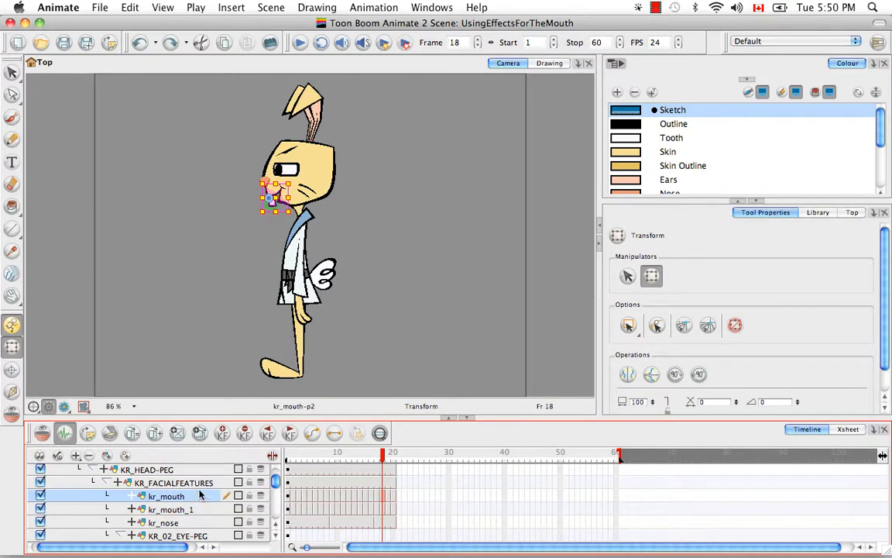
right_click(198, 502)
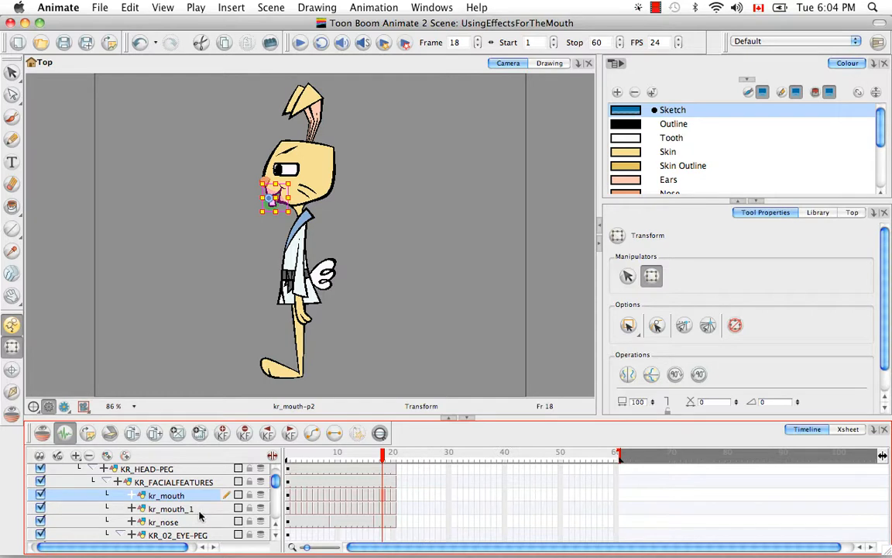
click(272, 456)
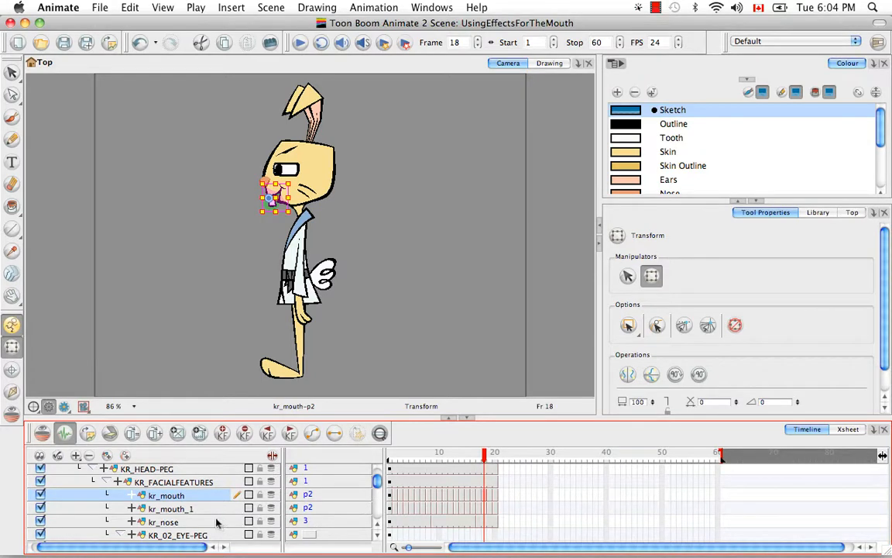
click(132, 508)
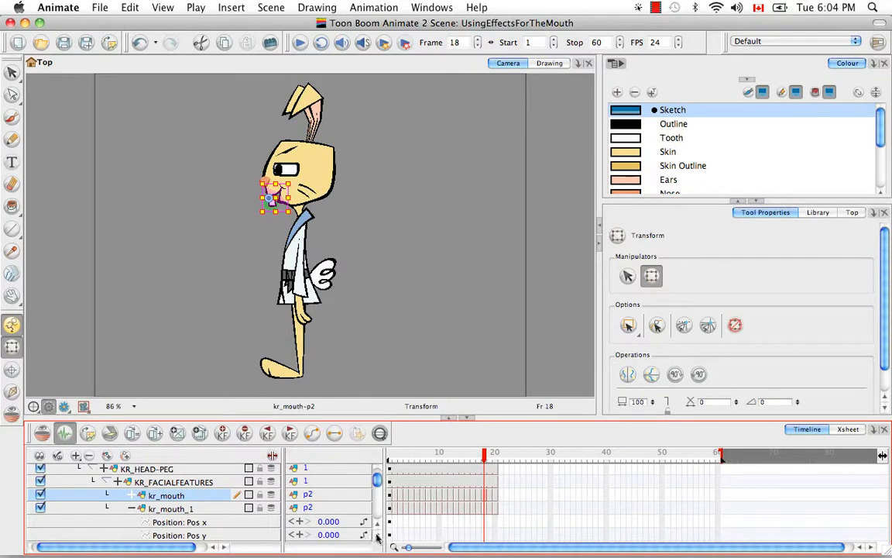
scroll(341, 484, down, 2)
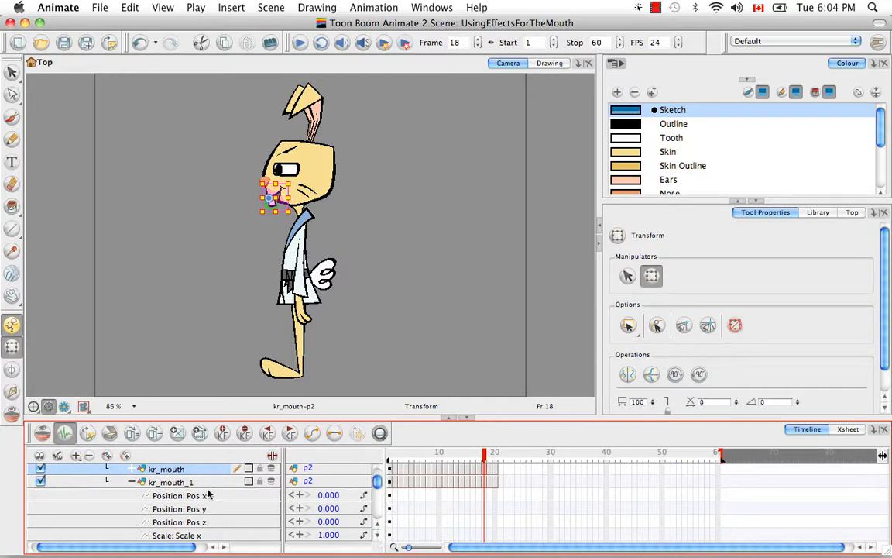
Step: Link the X position of kr_mouth_1 to the connected function kr_mouth_Pos_x
right_click(364, 500)
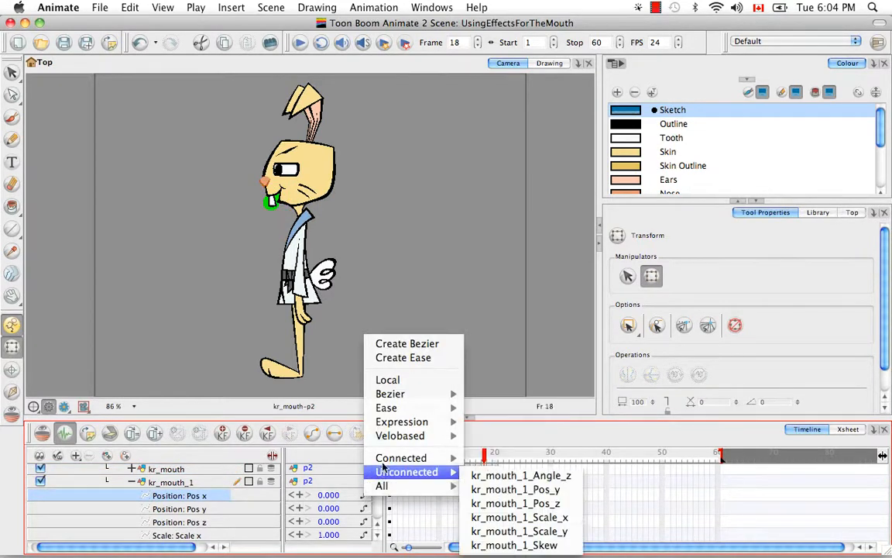
mouse_move(393, 460)
mouse_move(504, 466)
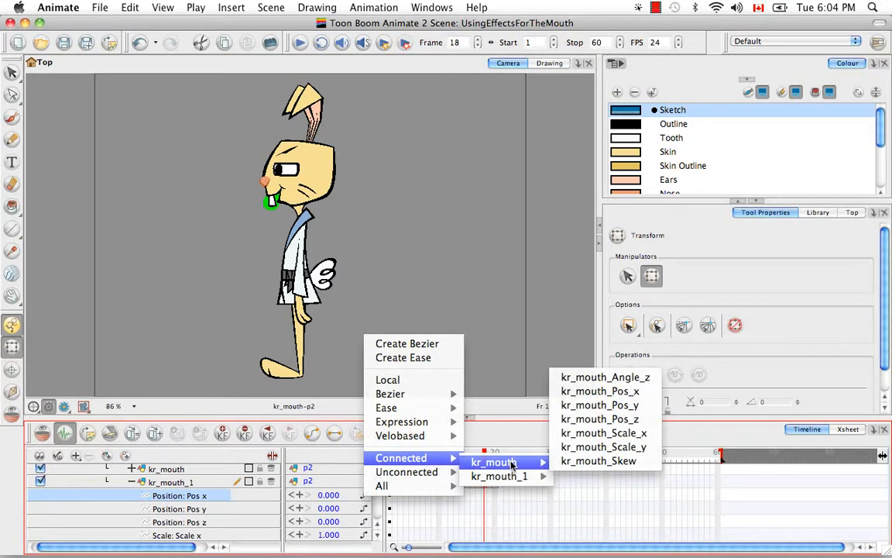
click(610, 393)
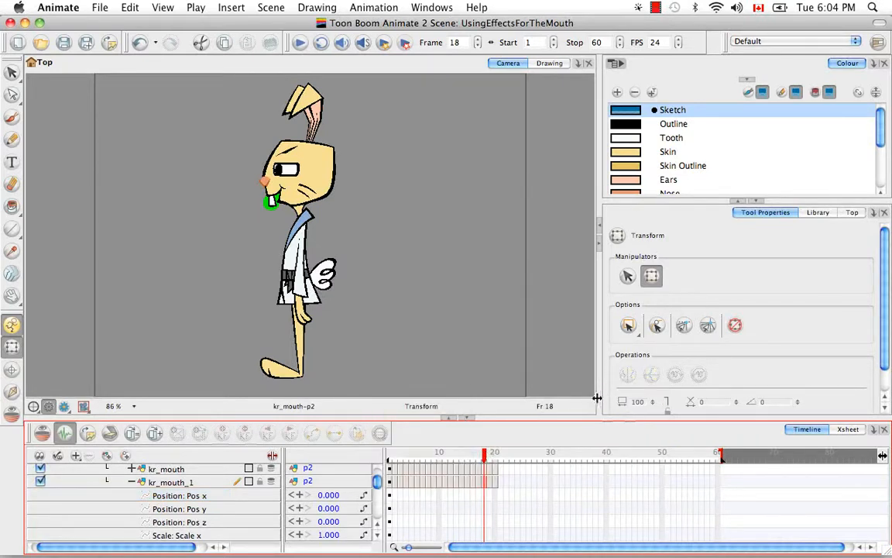
Step: In the layer properties of kr_mouth_1, link the Y and Z positions to kr_mouth_Pos_y and kr_mouth_Pos_z
click(168, 483)
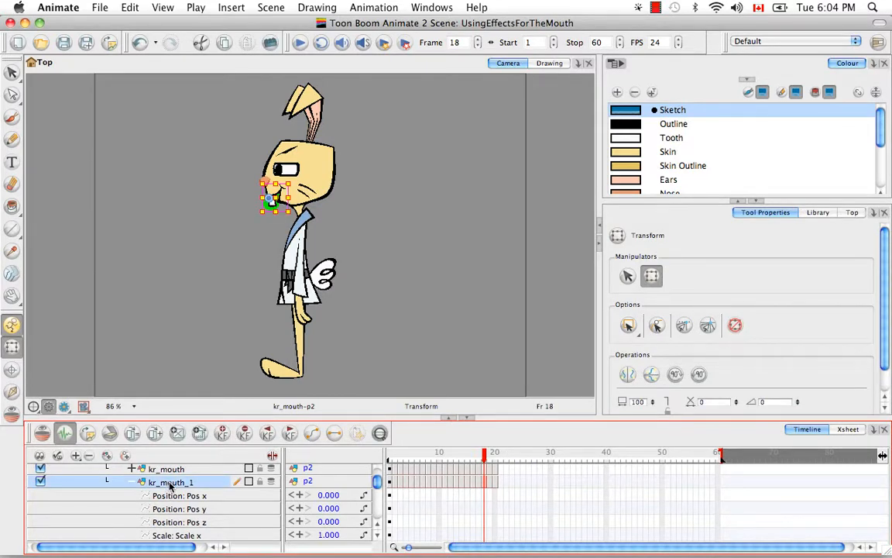
double_click(169, 483)
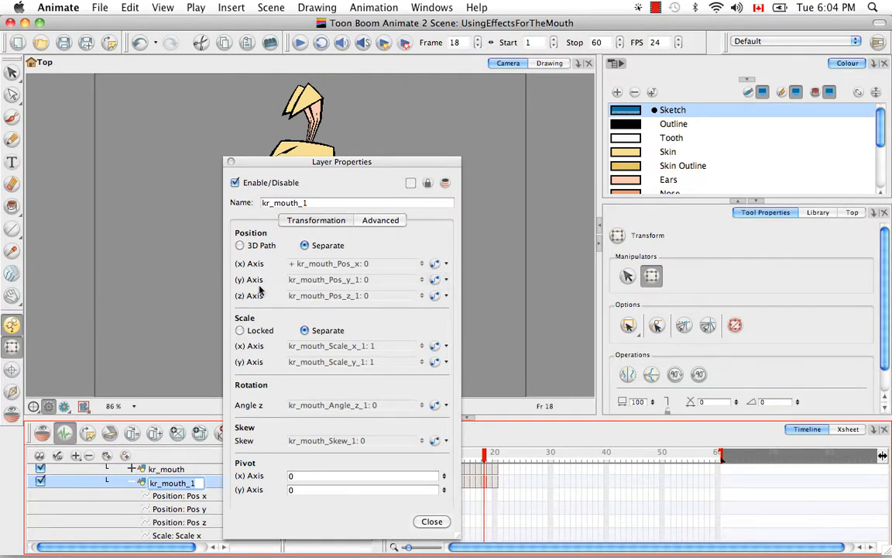
click(446, 280)
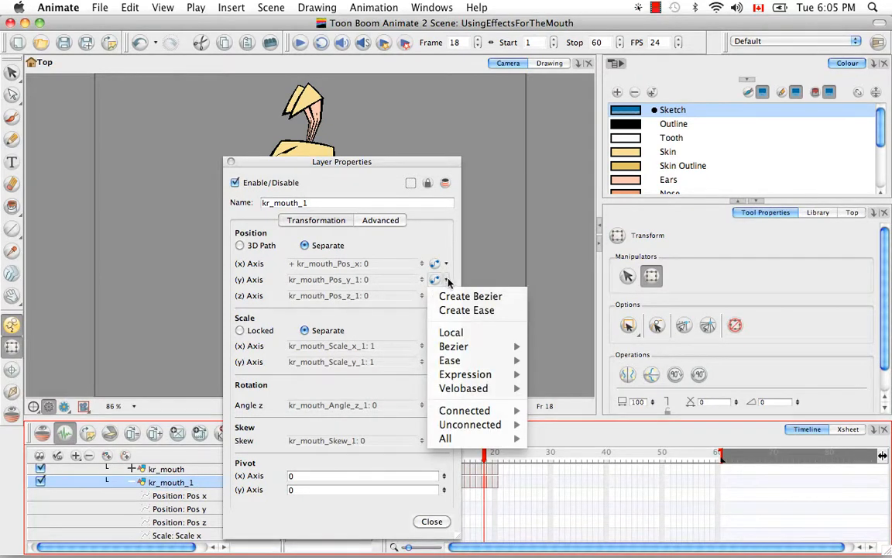
mouse_move(499, 418)
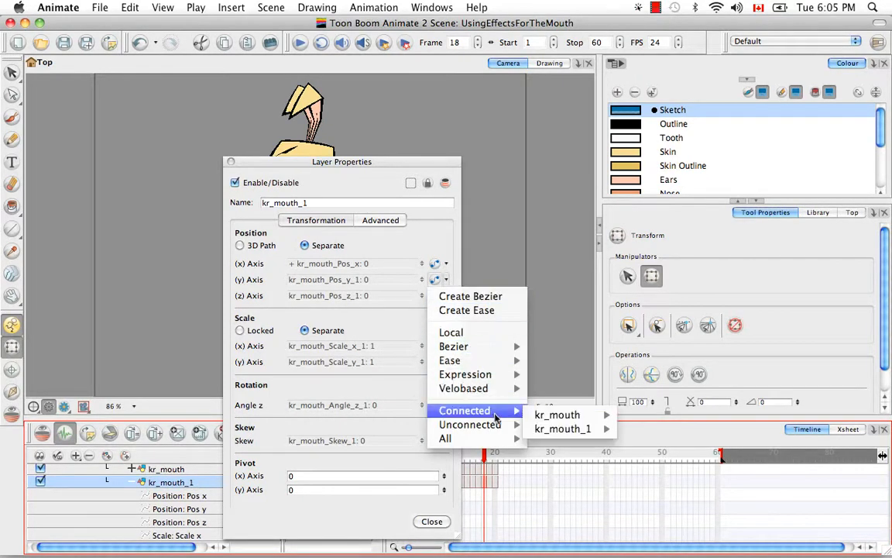
mouse_move(562, 422)
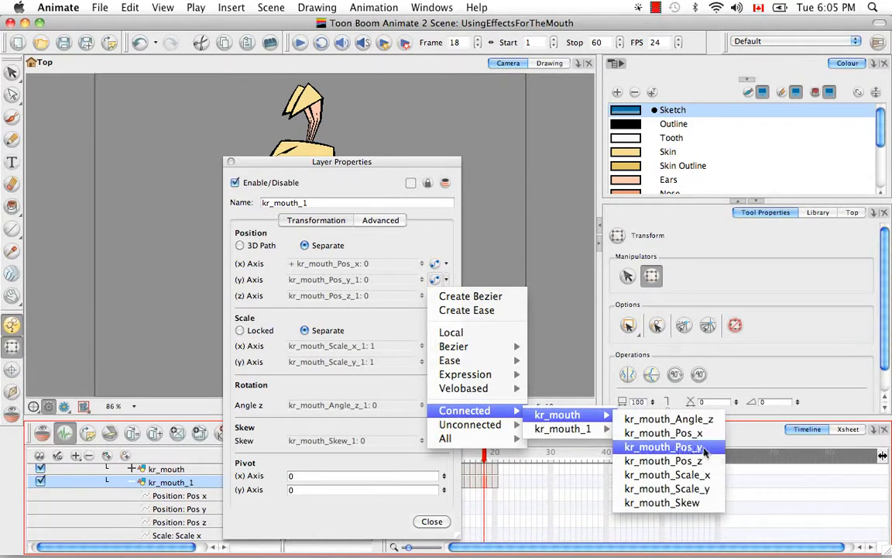
click(706, 452)
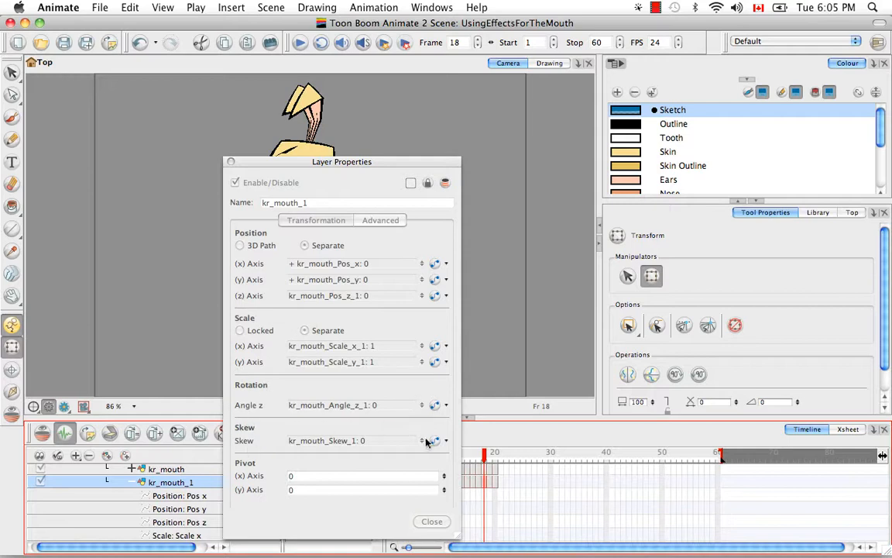
click(446, 296)
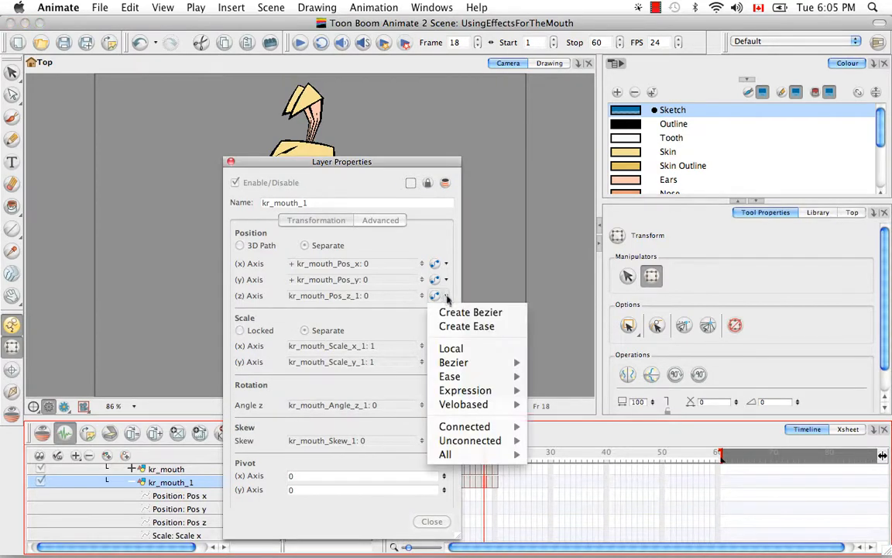
mouse_move(521, 426)
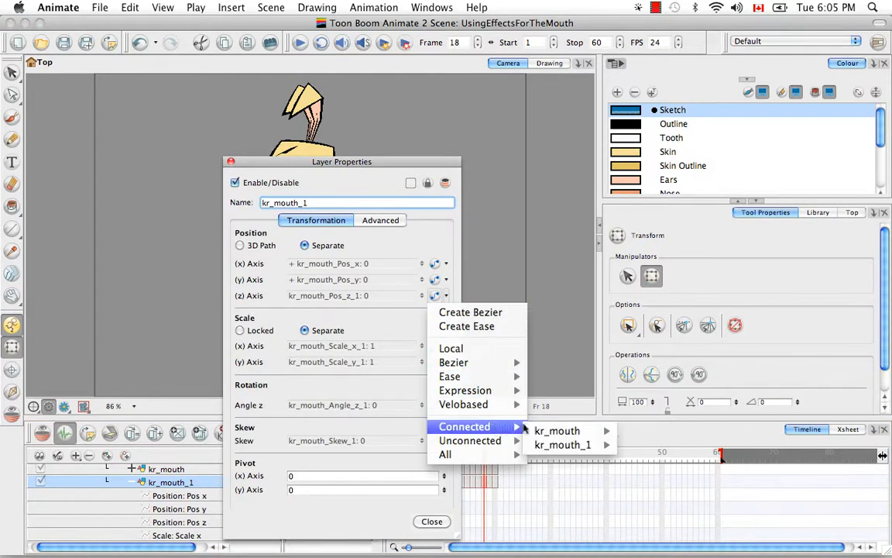
mouse_move(558, 430)
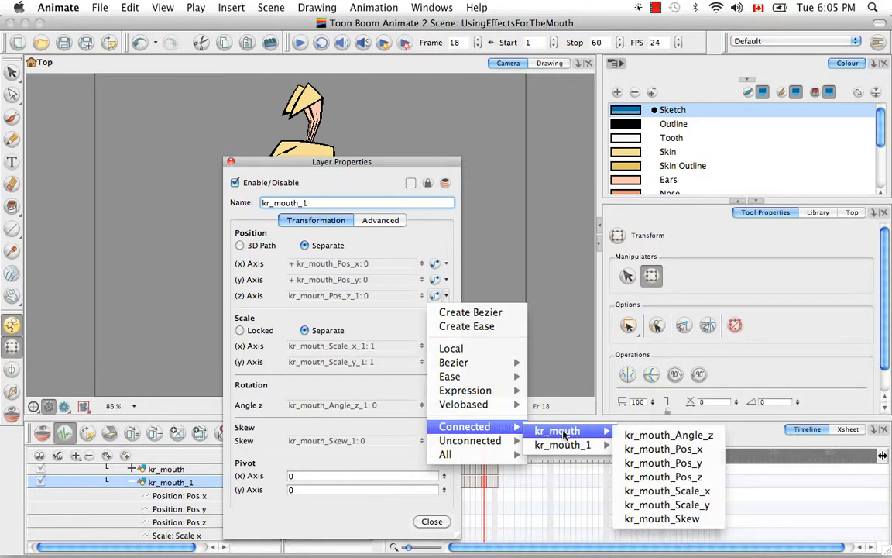
click(671, 477)
Step: Link the X and Y scale of kr_mouth_1 to kr_mouth_Scale_x and kr_mouth_Scale_y
click(447, 347)
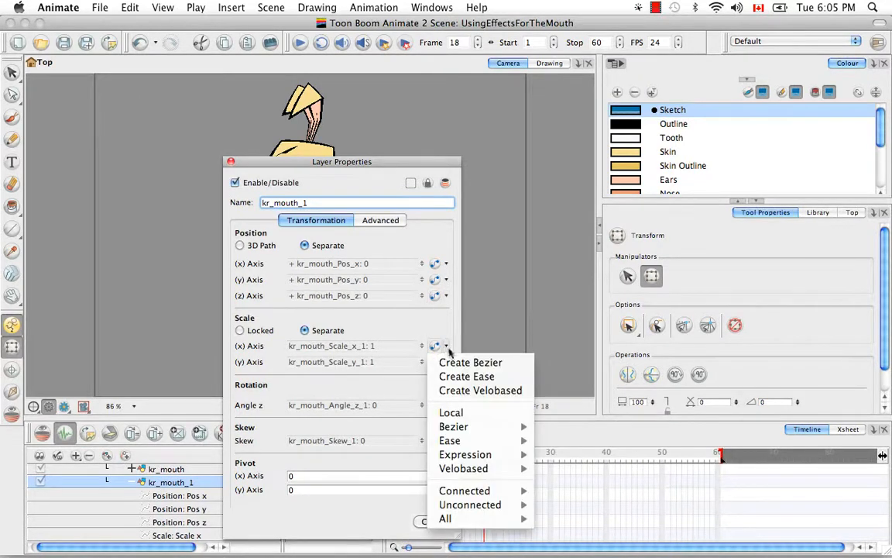
mouse_move(504, 495)
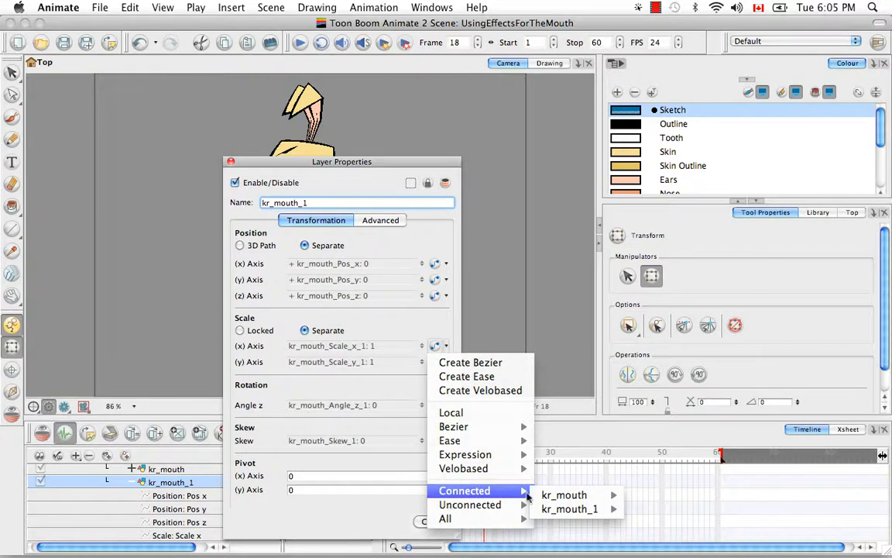
mouse_move(546, 495)
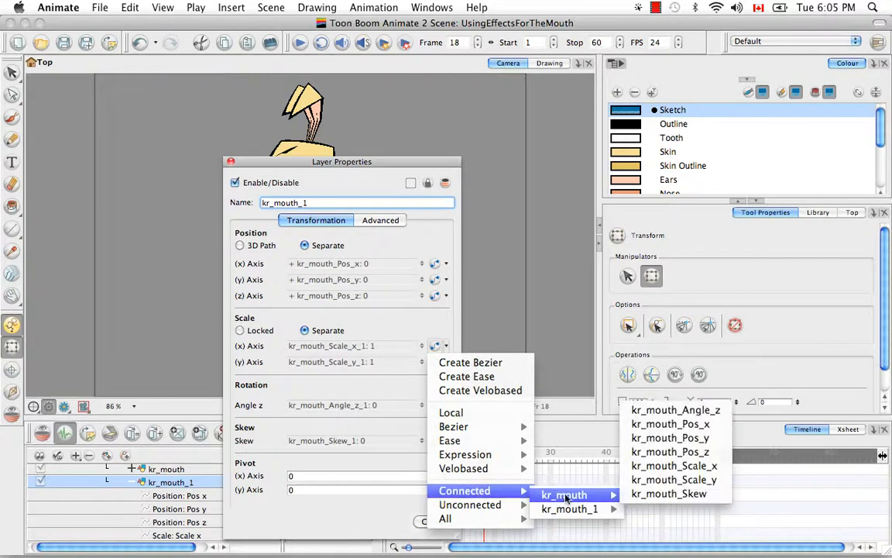
click(672, 465)
click(446, 363)
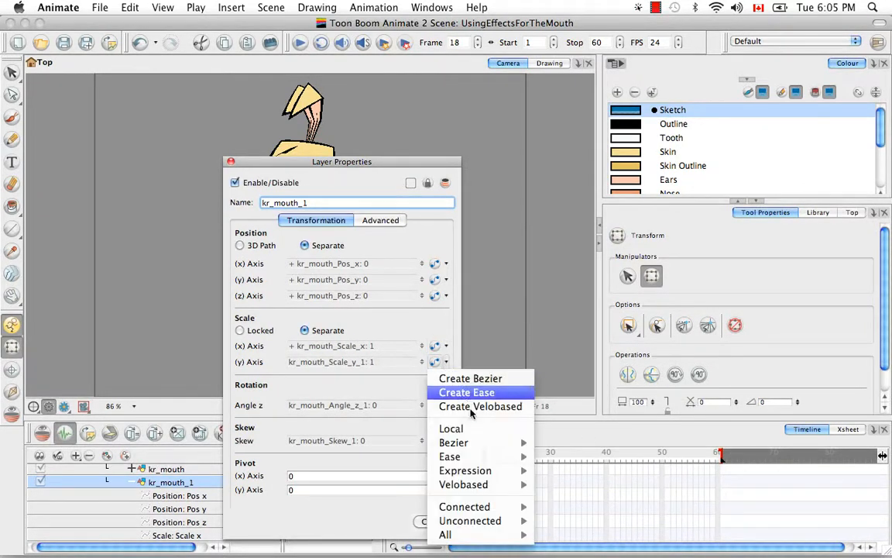
mouse_move(511, 507)
mouse_move(573, 517)
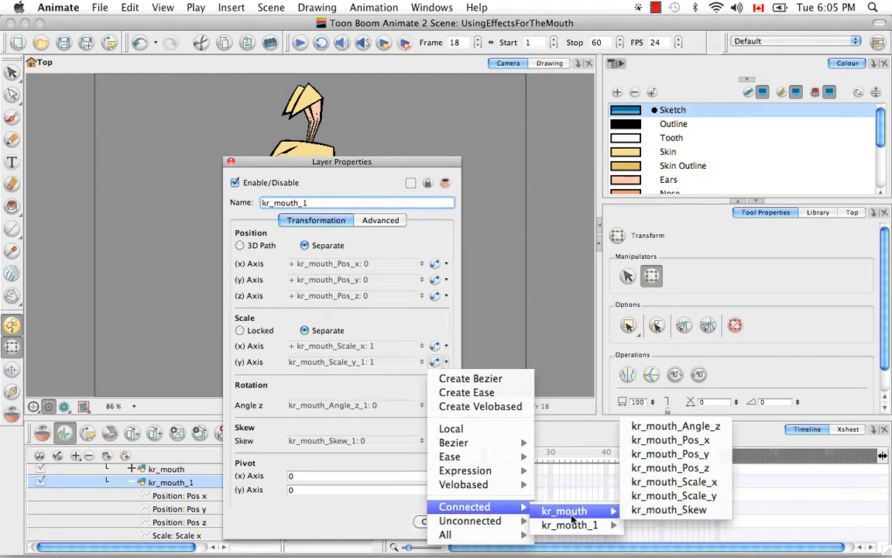
click(658, 496)
Step: Link the rotation and skew of kr_mouth_1 to kr_mouth_Angle_z and kr_mouth_Skew, and close the layer properties
click(447, 406)
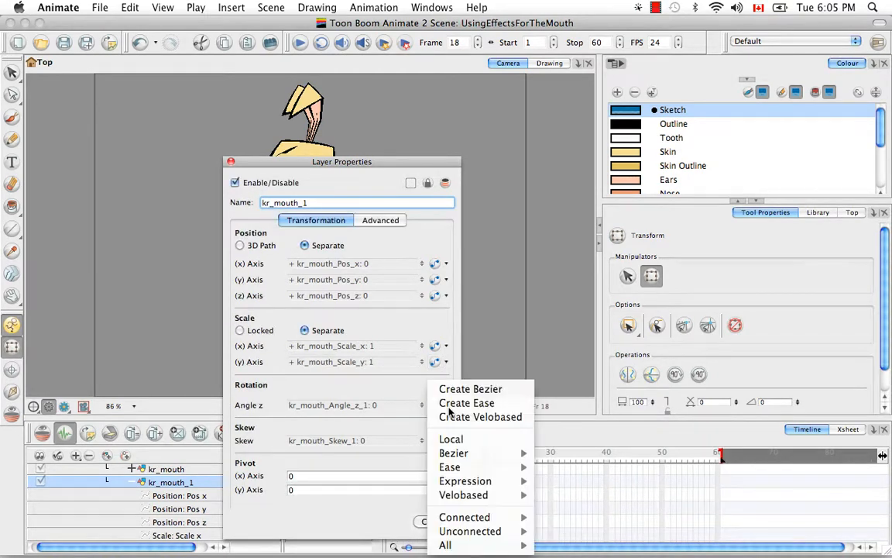
mouse_move(493, 517)
mouse_move(567, 522)
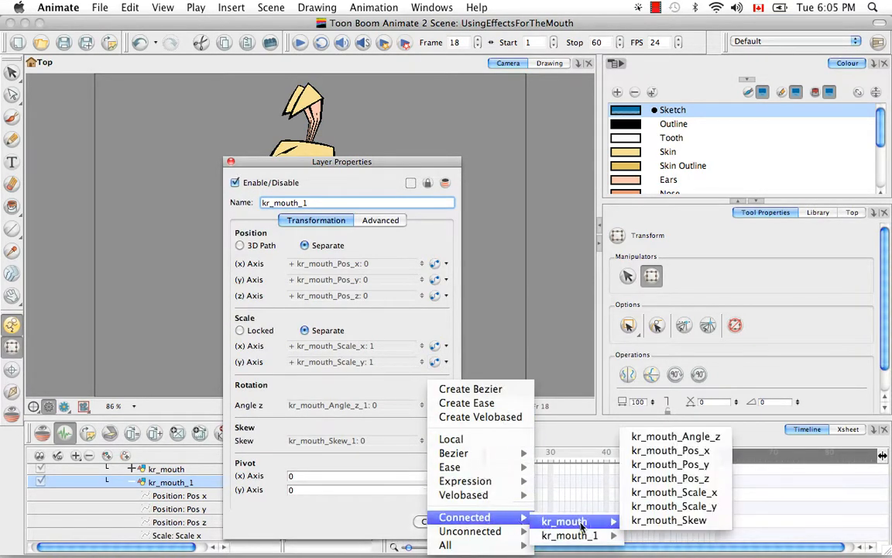
click(678, 431)
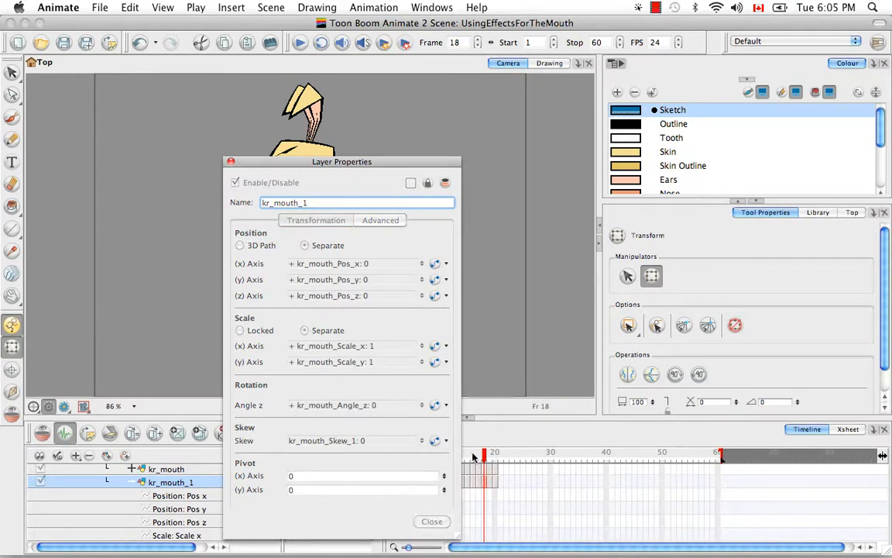
click(446, 406)
mouse_move(479, 517)
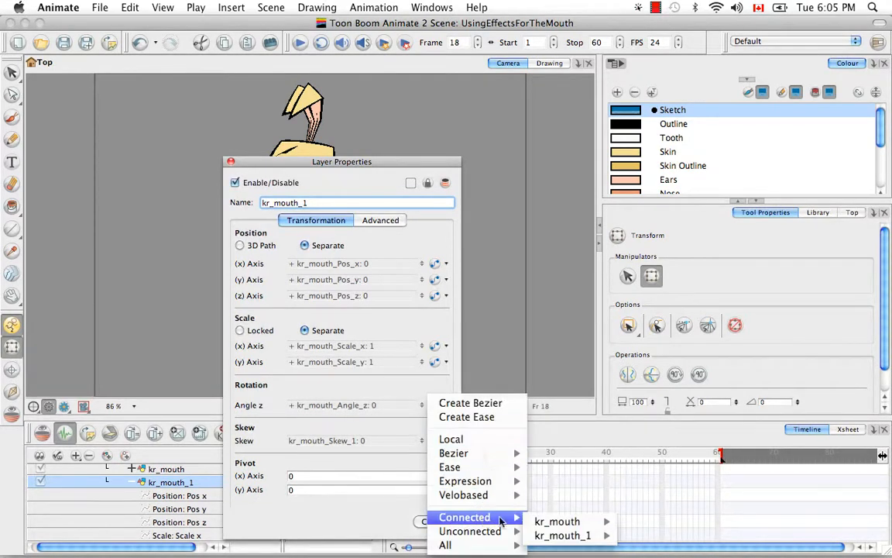
mouse_move(559, 522)
click(642, 523)
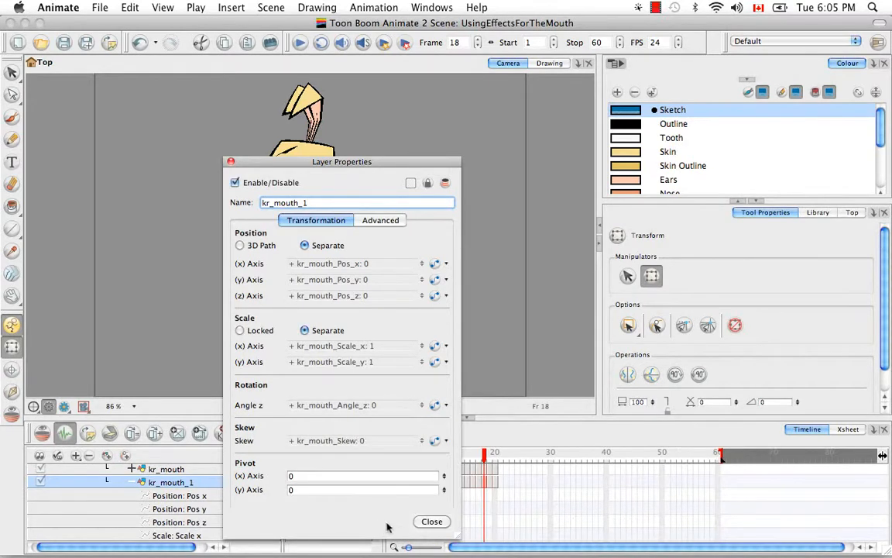
click(431, 522)
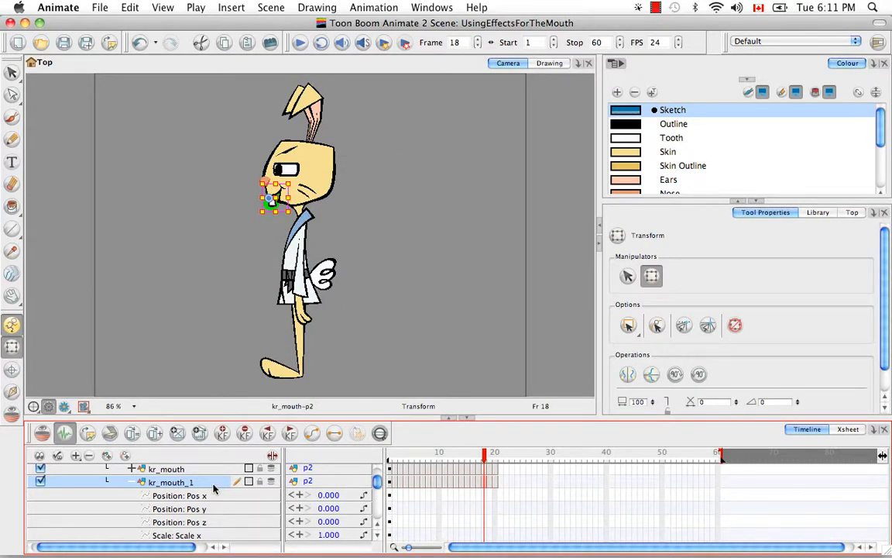
Step: Collapse kr_mouth_1, move Colour-Override_1 up into KR_FACIALFEATURES and parent the kr_mouth layer to it
click(132, 482)
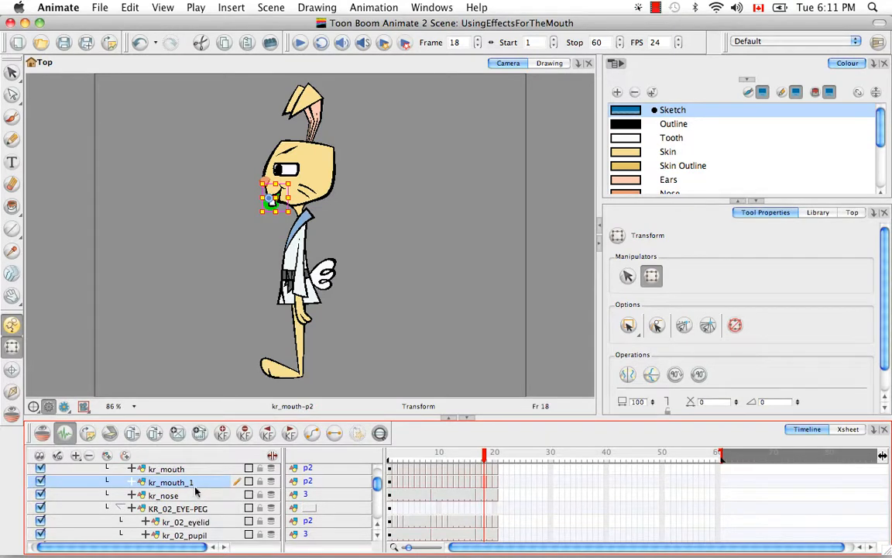
click(377, 524)
click(378, 523)
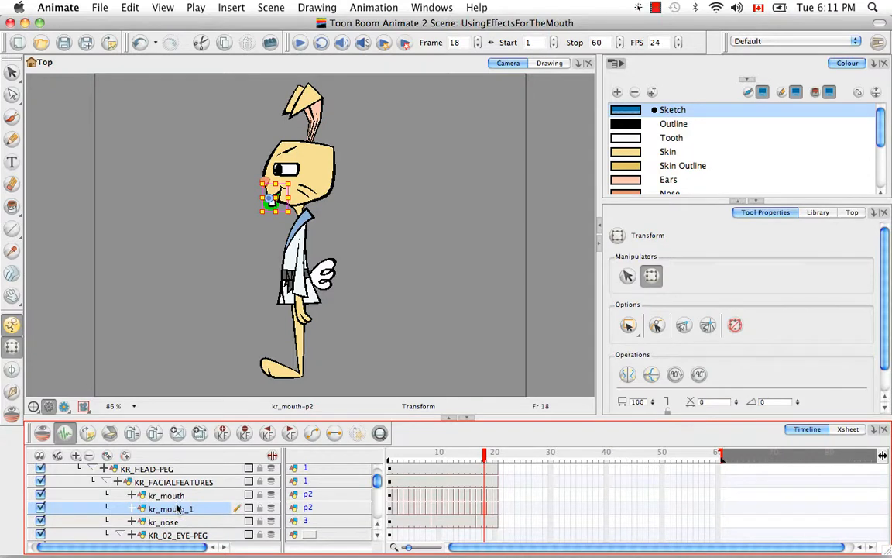
click(378, 535)
click(378, 535)
click(378, 535)
click(378, 535)
click(378, 535)
click(378, 535)
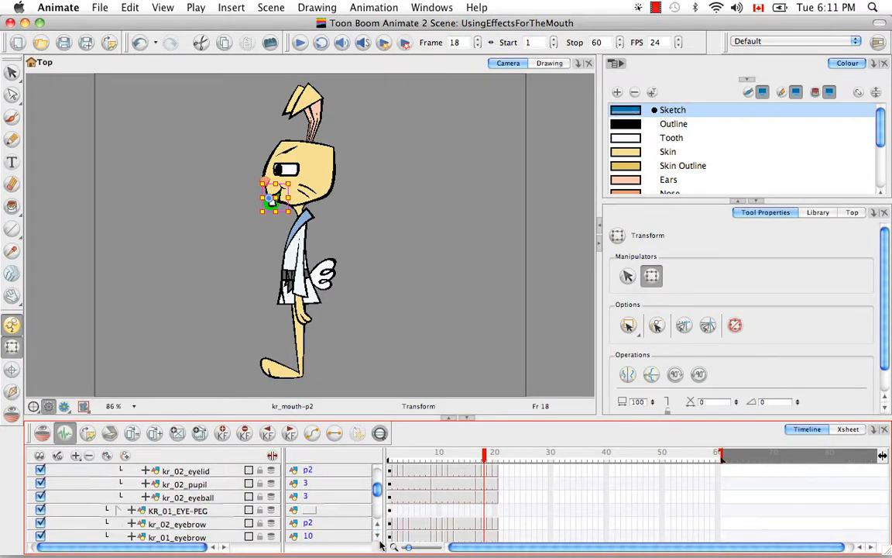
click(377, 537)
click(378, 537)
click(378, 537)
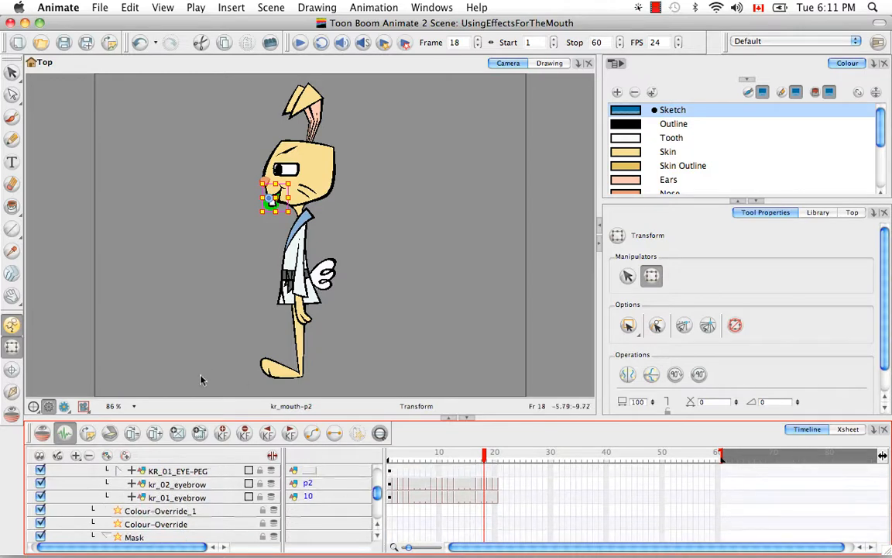
click(173, 513)
scroll(178, 472, up, 5)
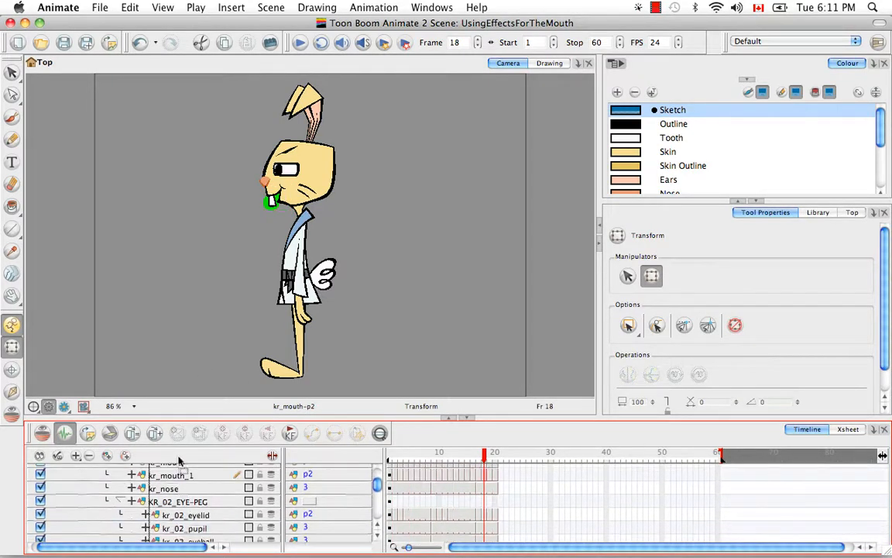
scroll(178, 465, up, 3)
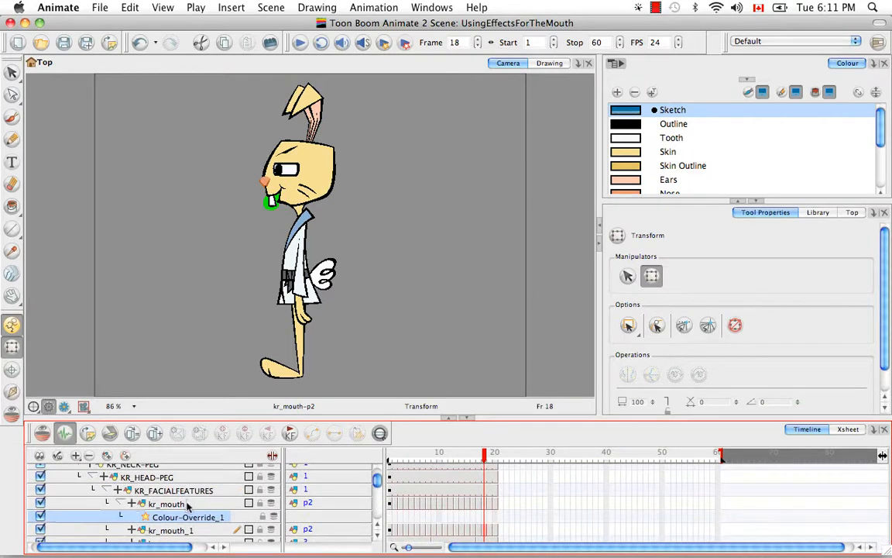
mouse_move(186, 517)
mouse_down()
mouse_move(187, 498)
mouse_move(162, 504)
mouse_move(184, 505)
mouse_up()
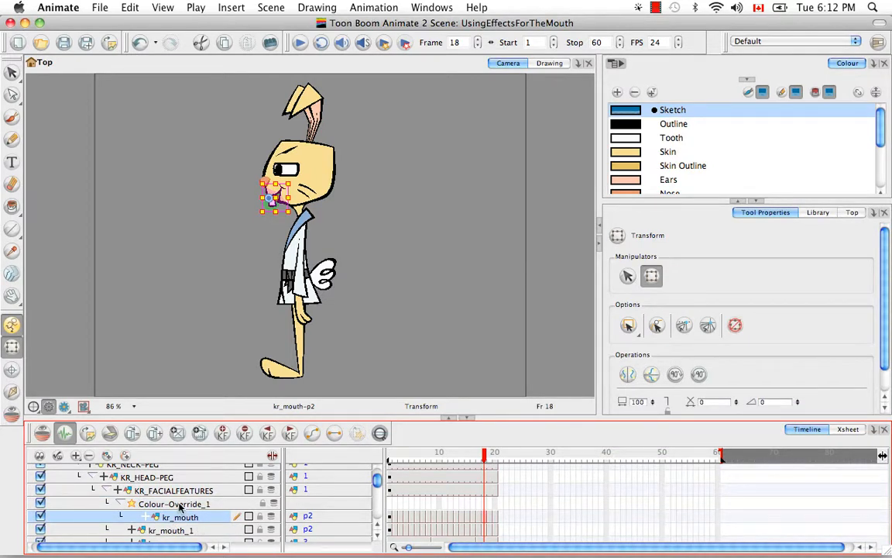
Step: Open the layer properties of Colour-Override_1, examine the colours of the rabbit palette and close the properties
click(181, 504)
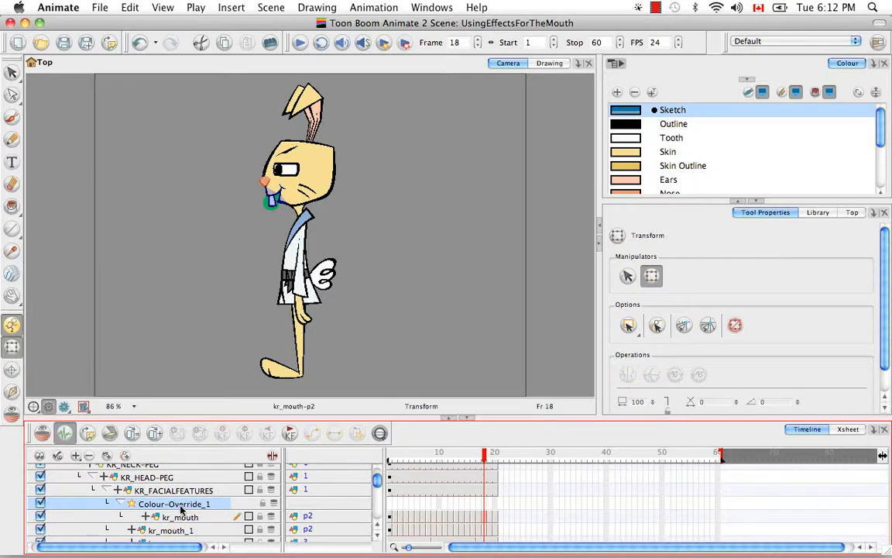
double_click(180, 505)
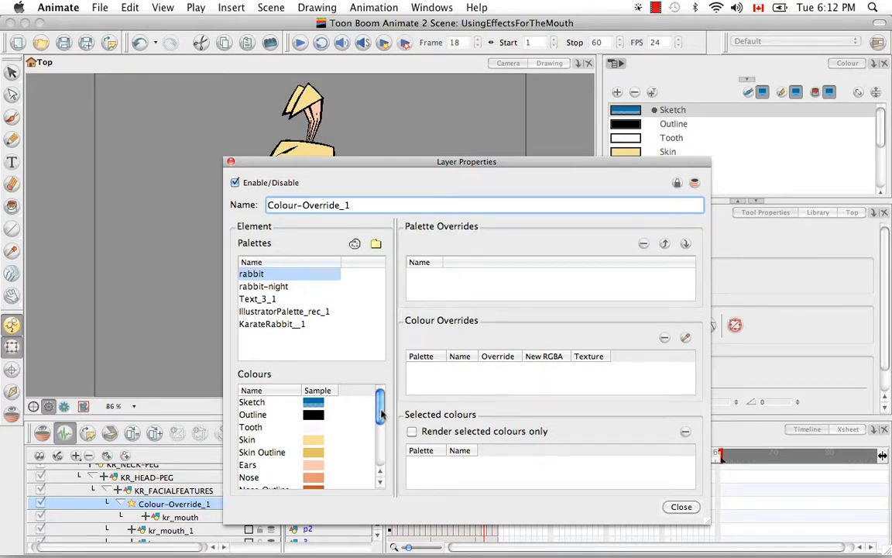
drag(380, 415, 380, 470)
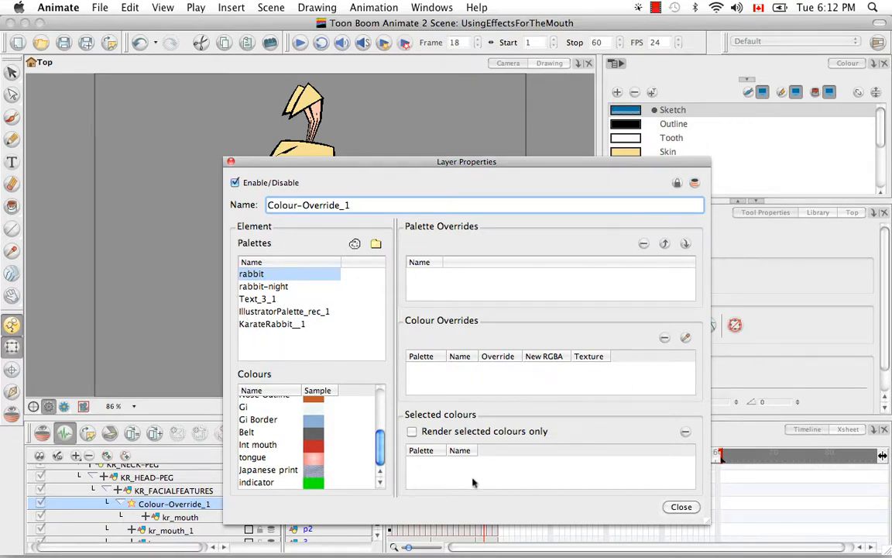
click(679, 506)
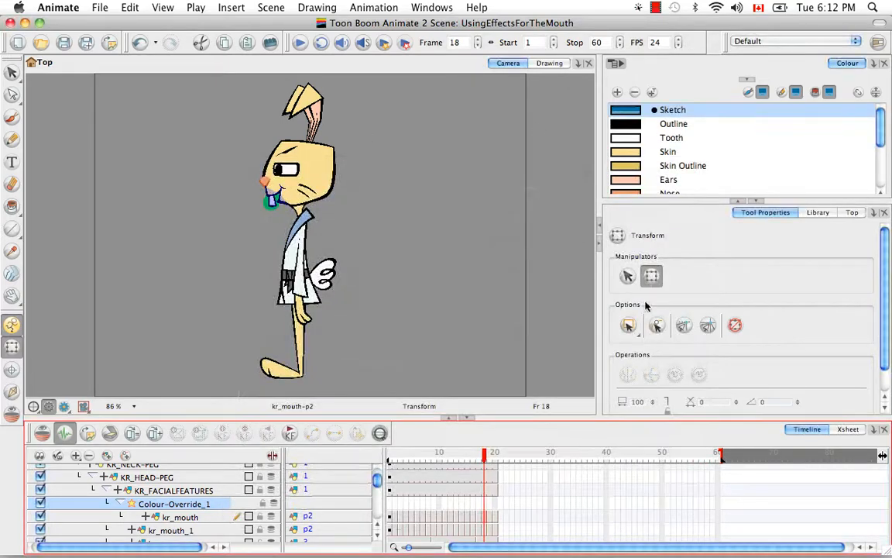
Step: Show the enlarged palette list, look through the extra palettes and remove the Text_3_1 palette from the scene
click(748, 81)
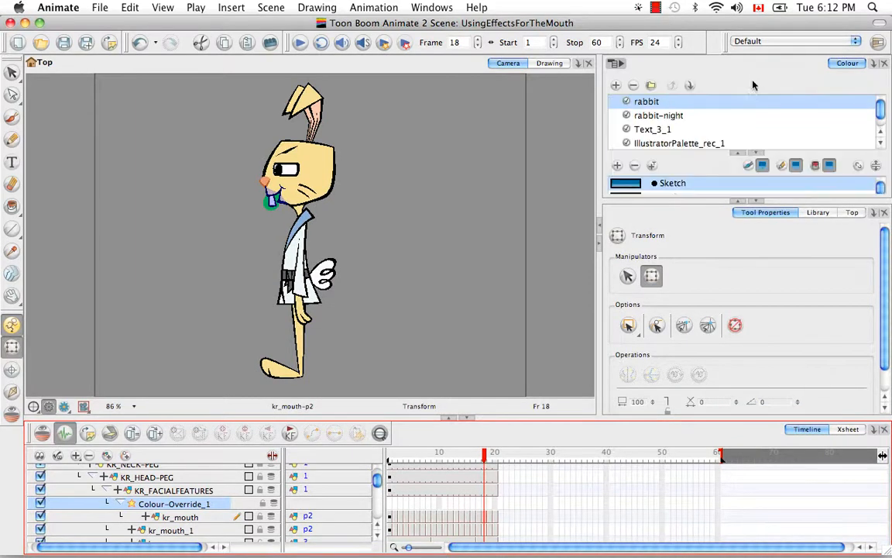
click(758, 201)
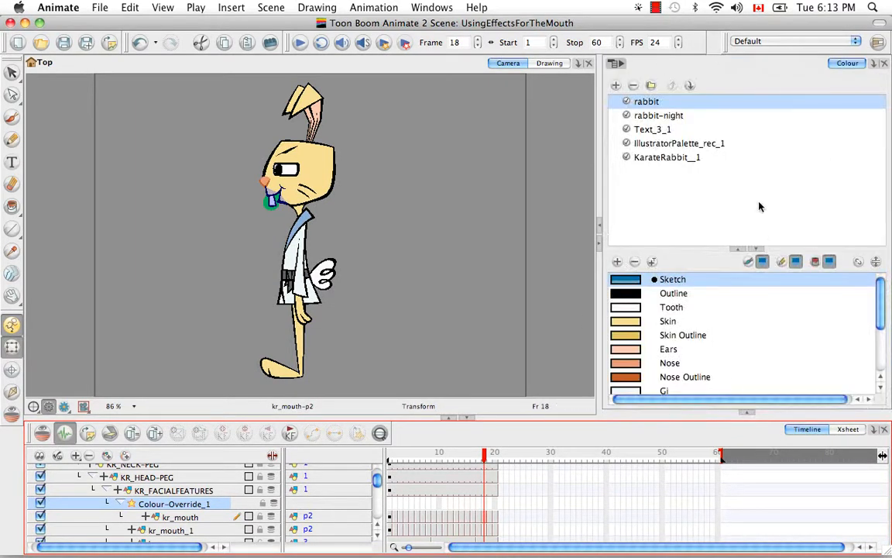
click(649, 116)
click(655, 129)
click(656, 143)
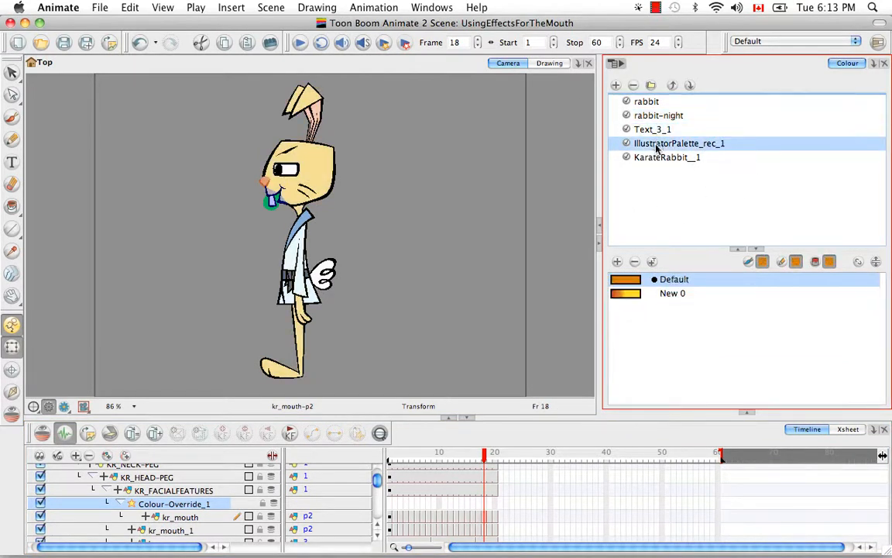
click(658, 158)
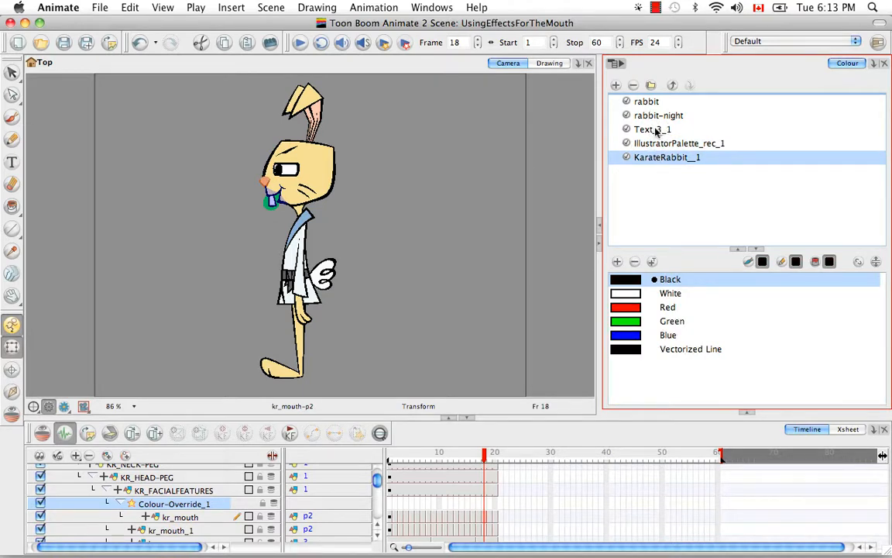
click(655, 131)
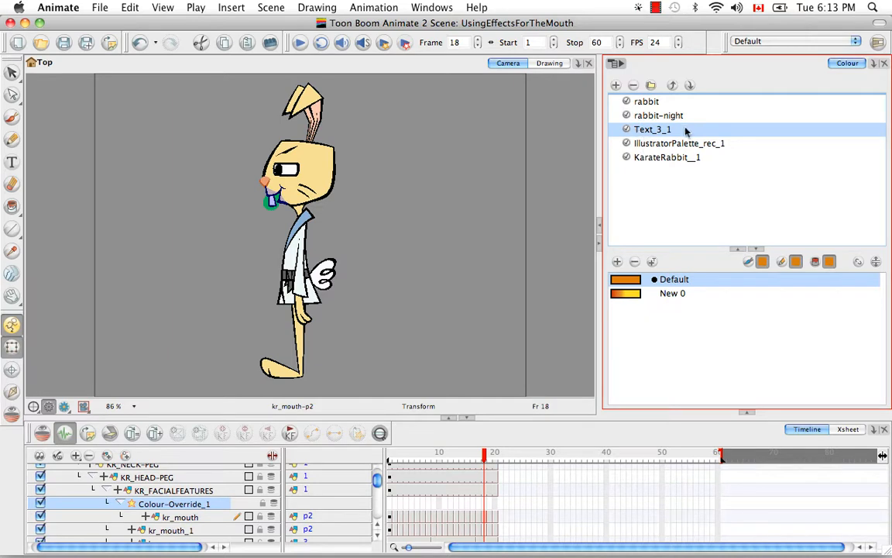
click(633, 86)
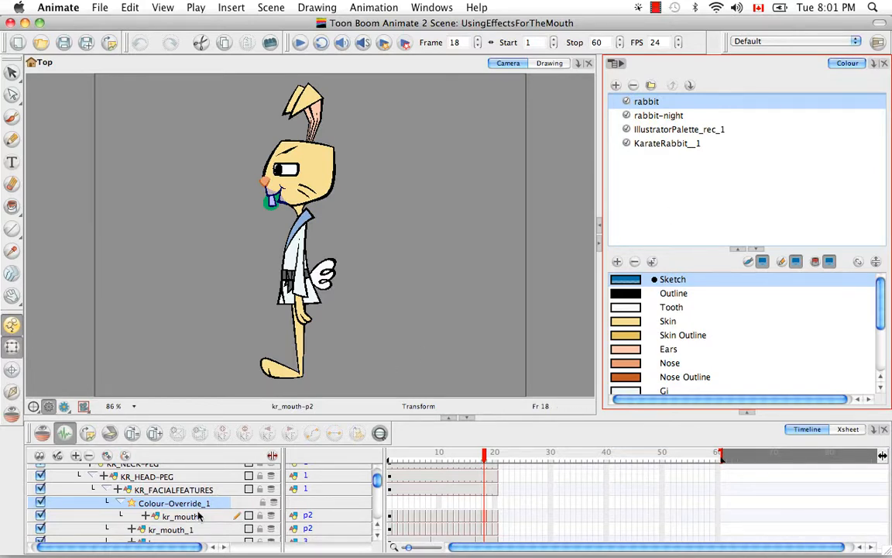
Step: Switch to Finder, examine the palette files in Animation/Pack09/ANI2 files/UsingEffectsForTheMouth/palette-library and close the window
click(160, 522)
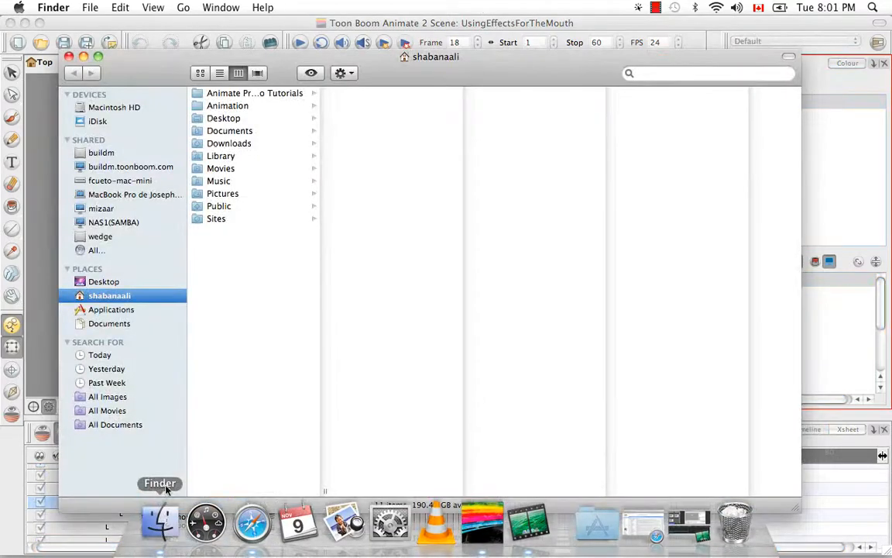
click(231, 106)
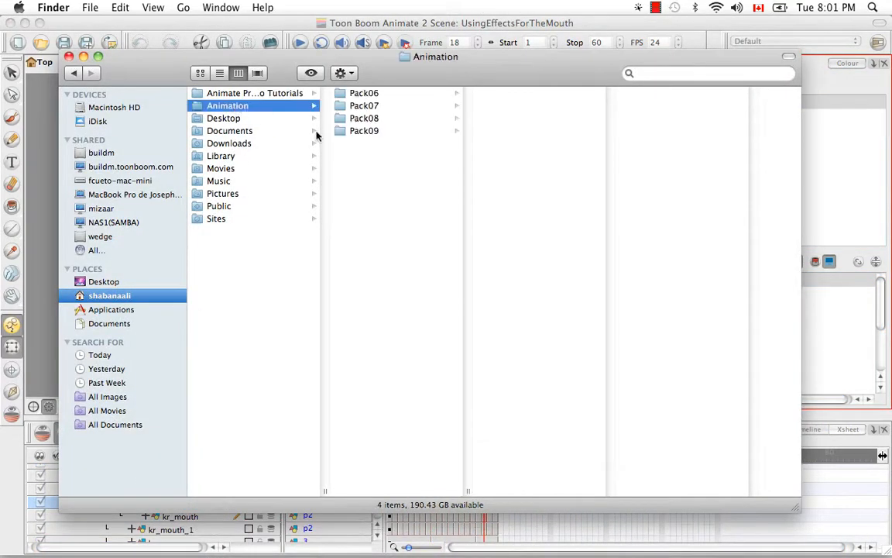
click(364, 130)
click(529, 94)
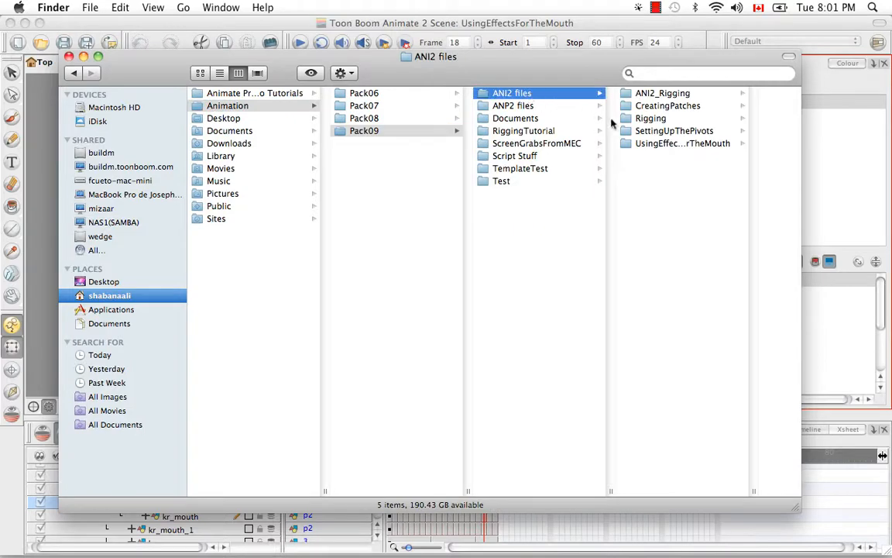
click(673, 144)
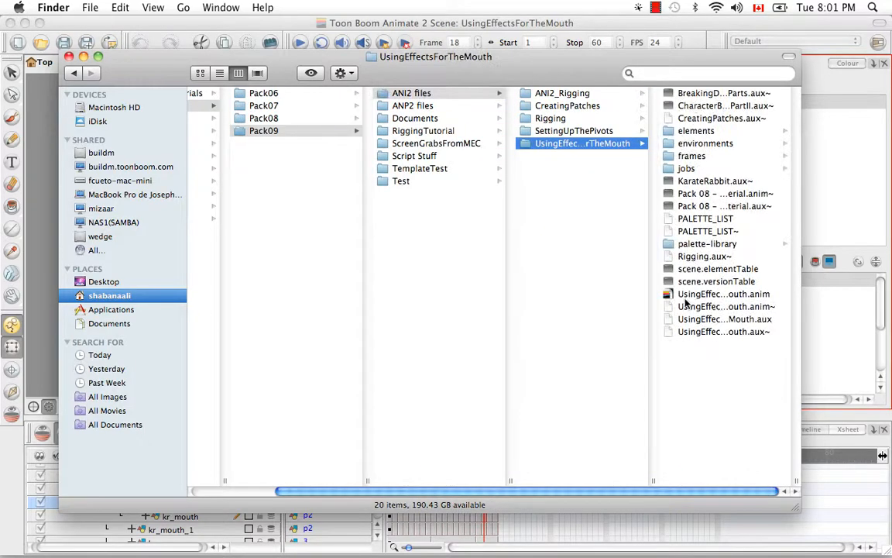
click(693, 244)
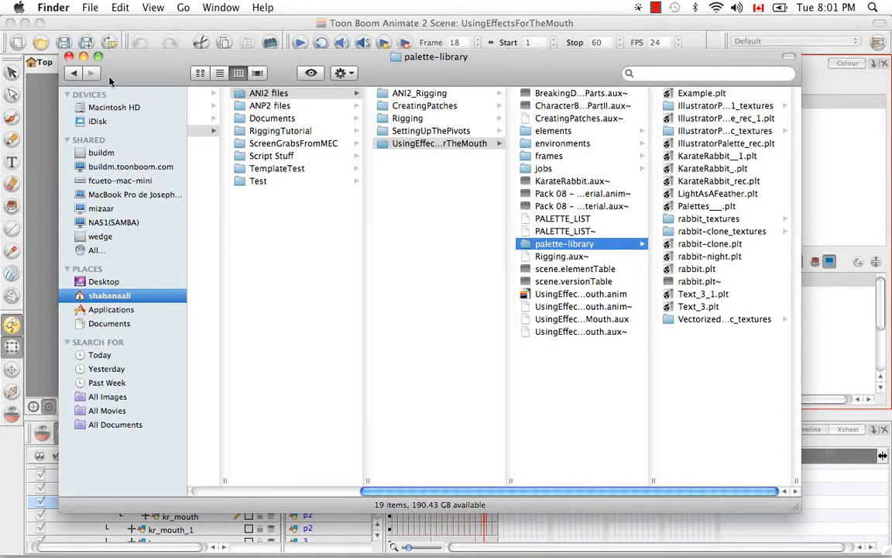
click(68, 57)
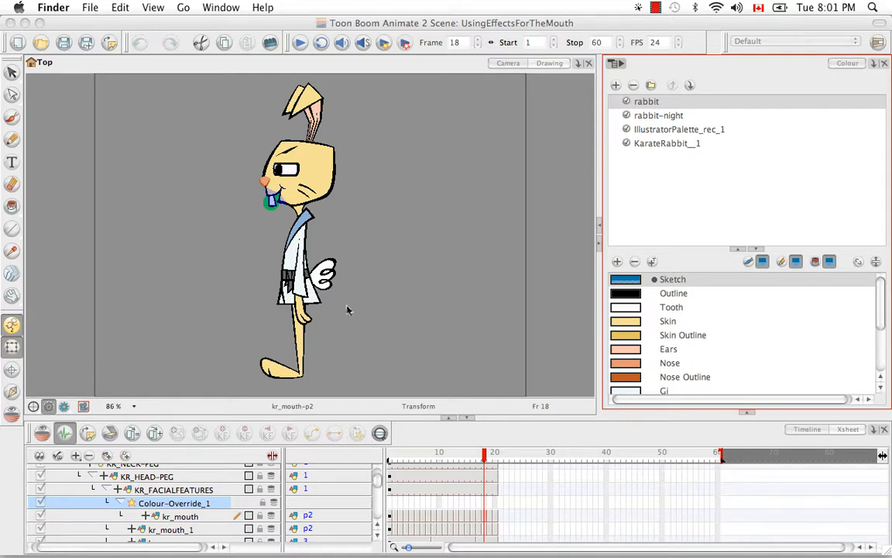
Step: Switch back to Animate and remove the unused palettes IllustratorPalette_rec_1 and KarateRabbit__1 from the scene, deleting their files as well
click(124, 28)
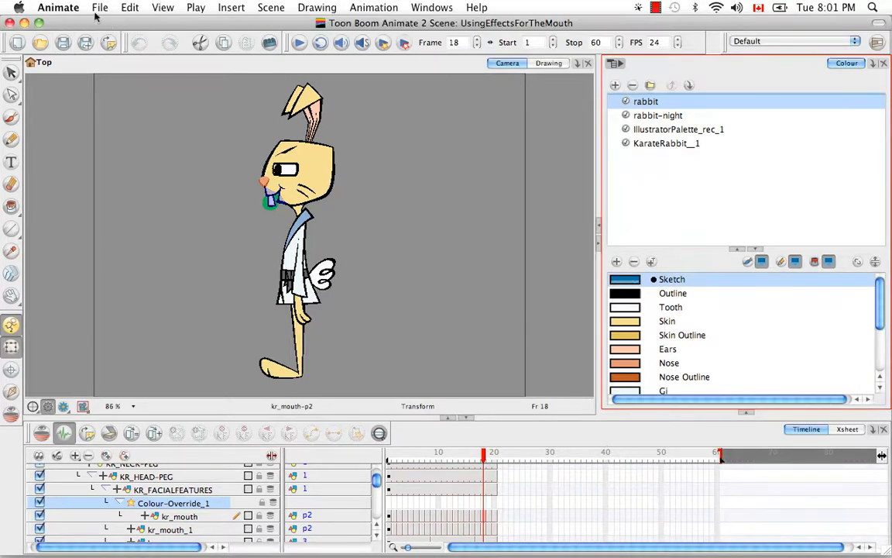
click(100, 8)
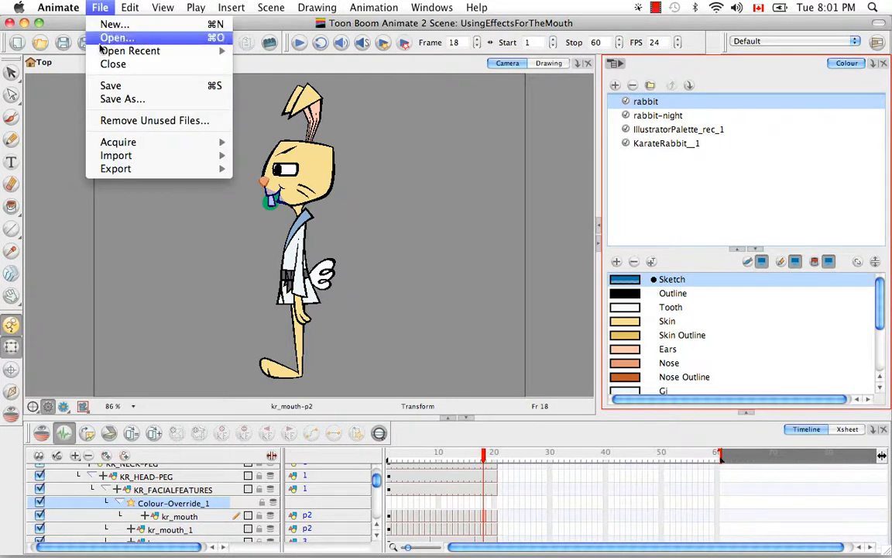
click(95, 122)
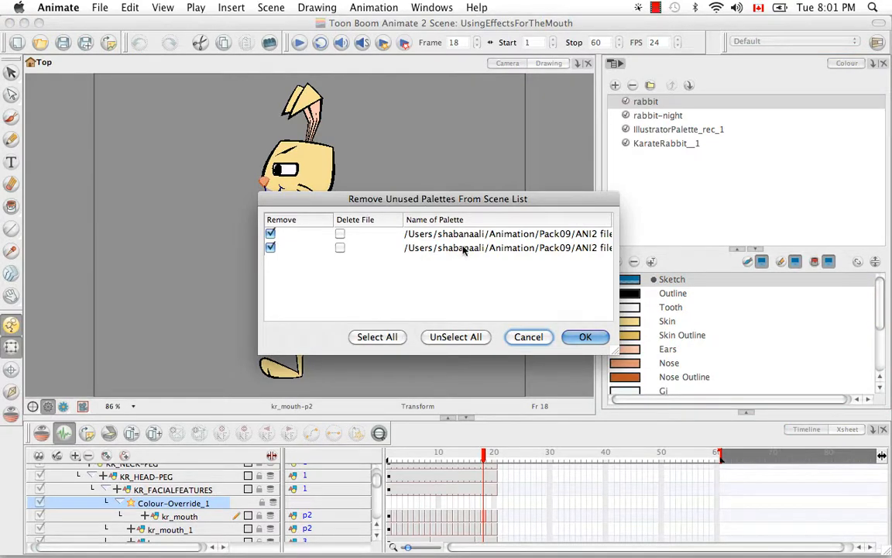
drag(475, 203, 271, 144)
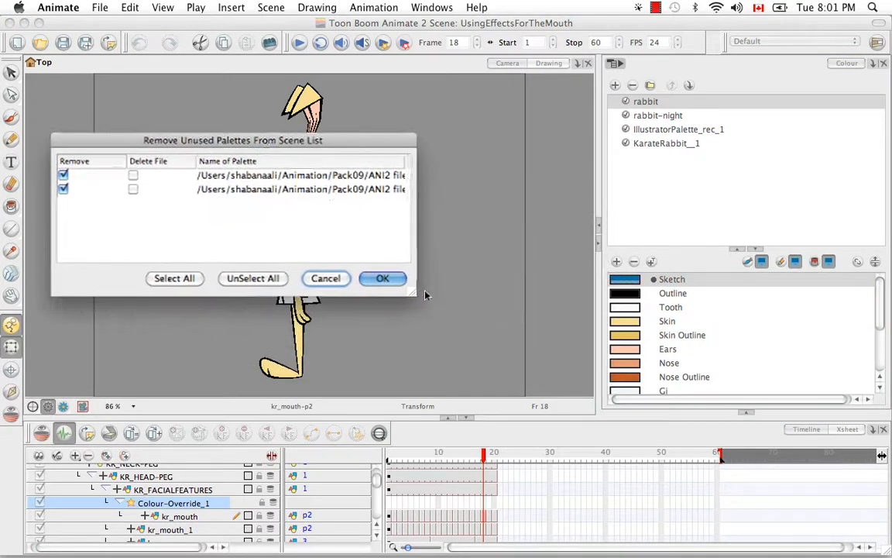
drag(424, 294, 708, 314)
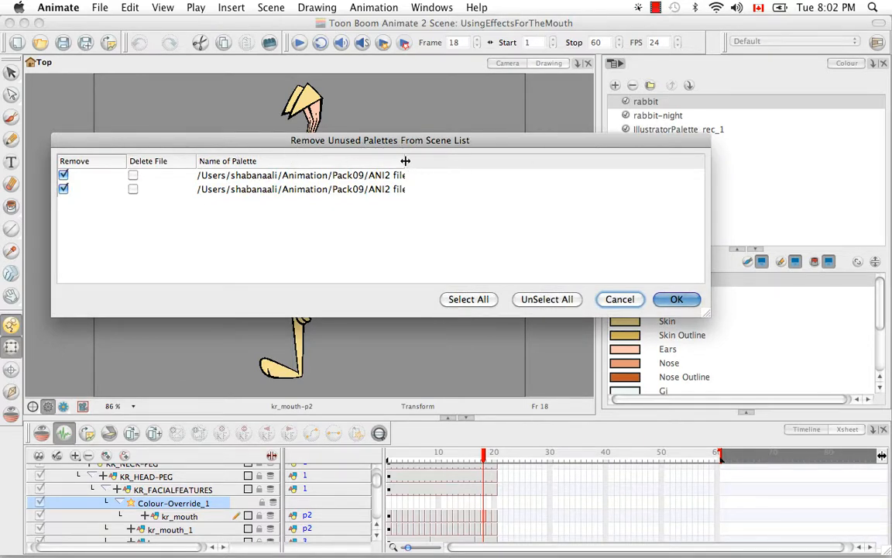
drag(404, 161, 683, 156)
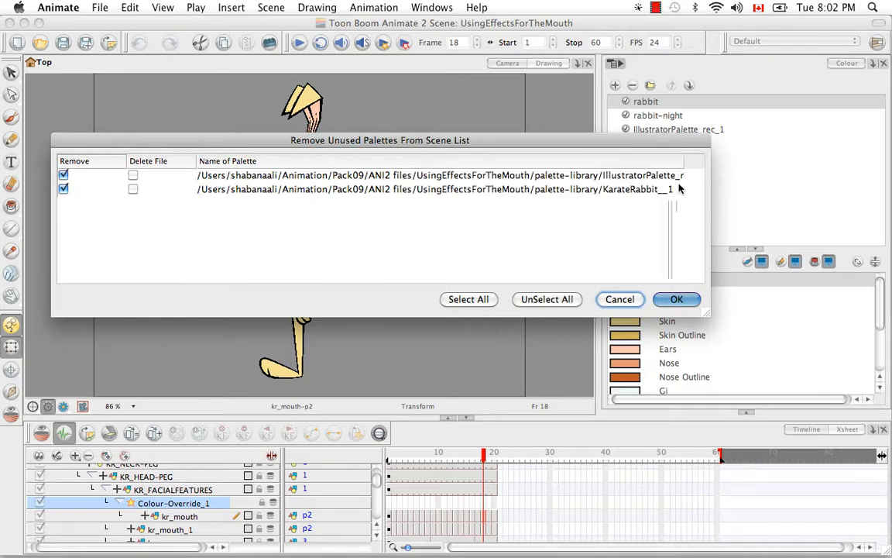
drag(709, 316, 848, 355)
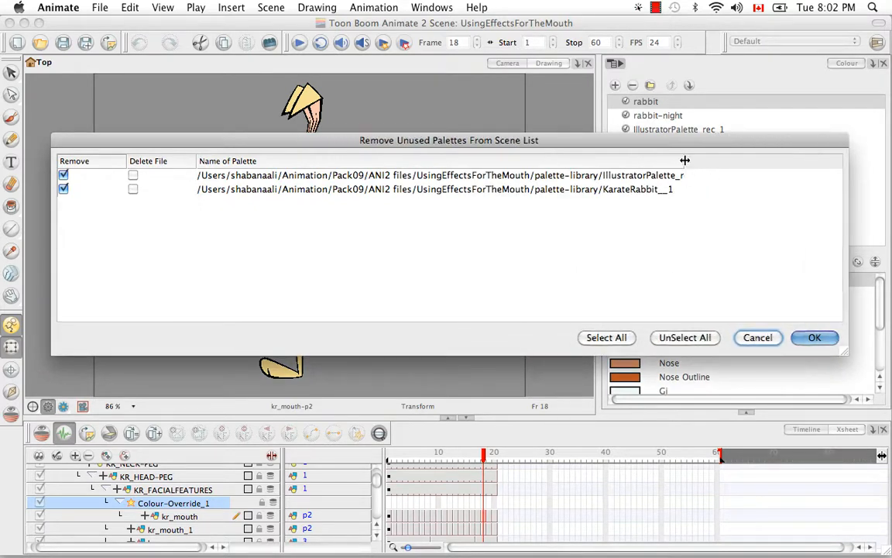
drag(743, 163, 791, 164)
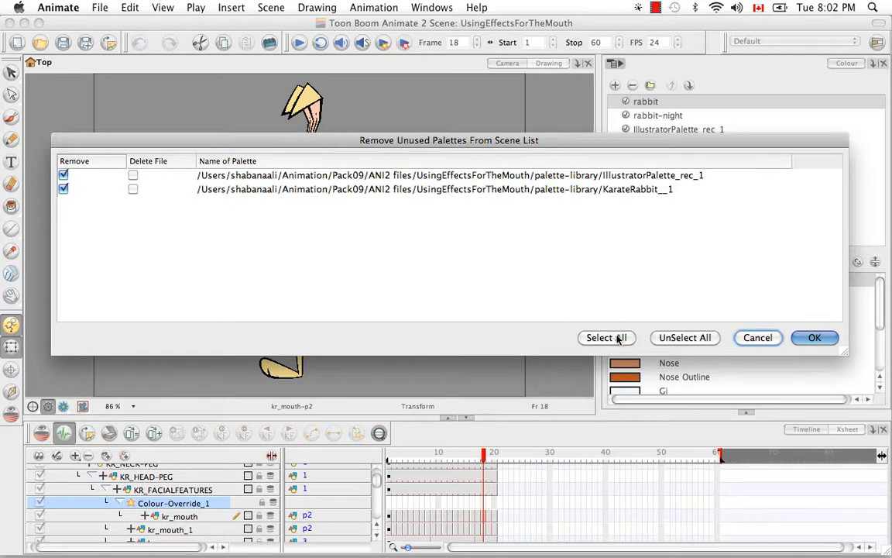
click(589, 336)
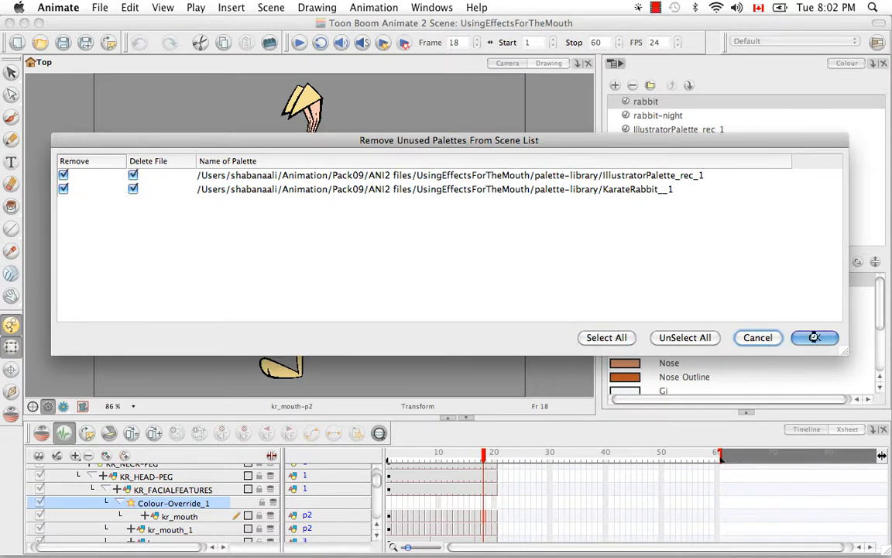
click(810, 339)
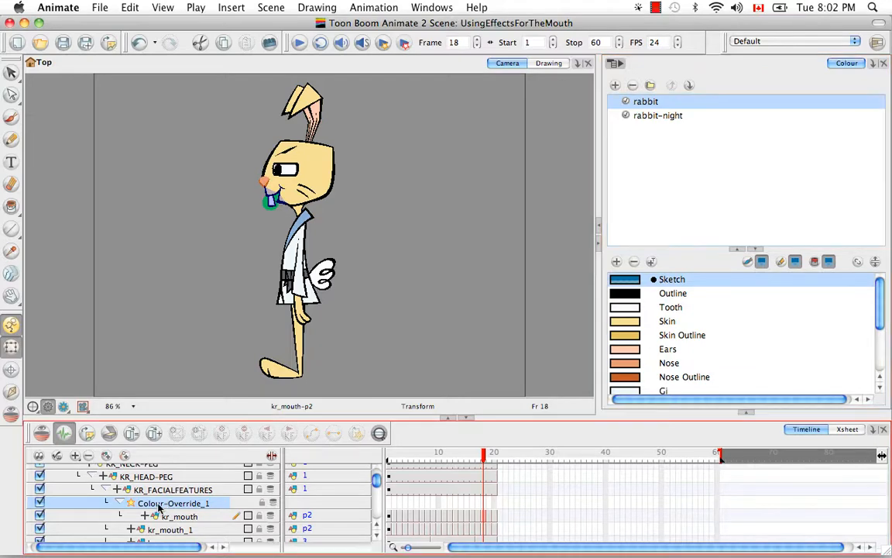
Step: In the layer properties of Colour-Override_1, add the rabbit palette's indicator colour to the colour overrides
double_click(206, 504)
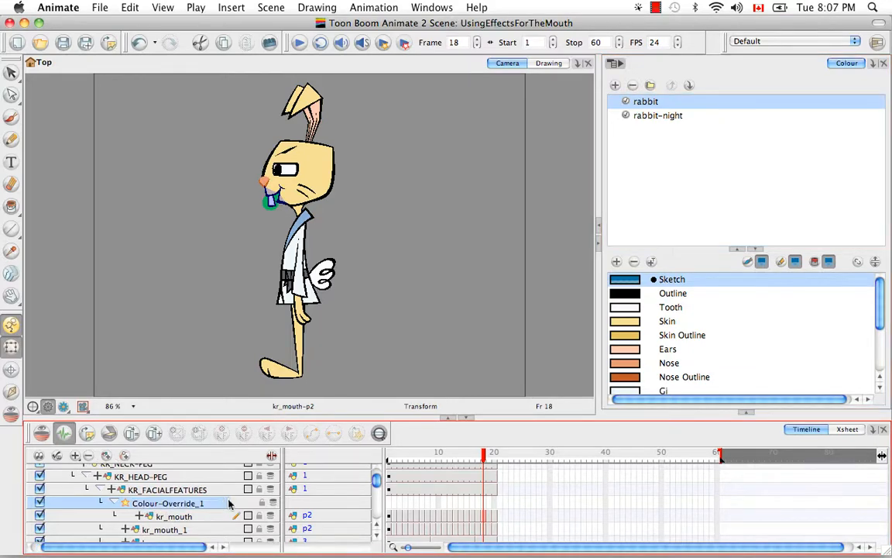
double_click(226, 504)
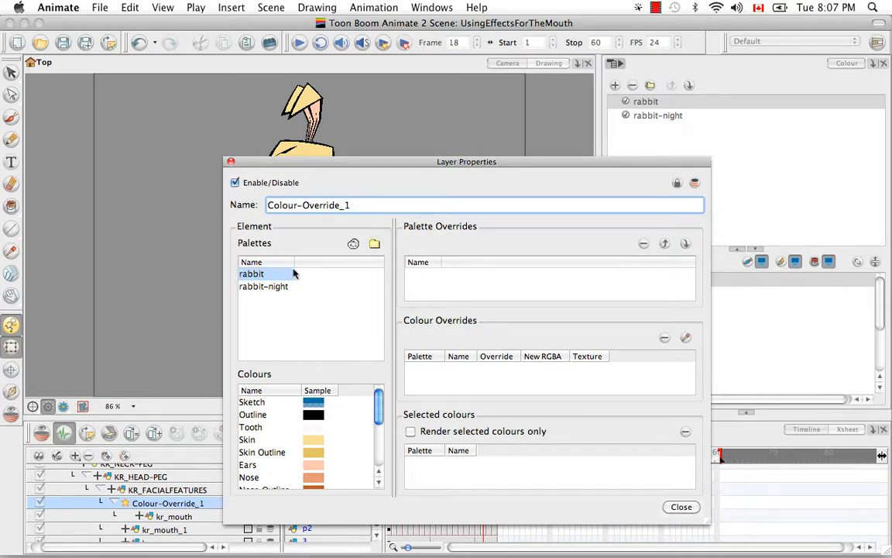
drag(379, 411, 362, 463)
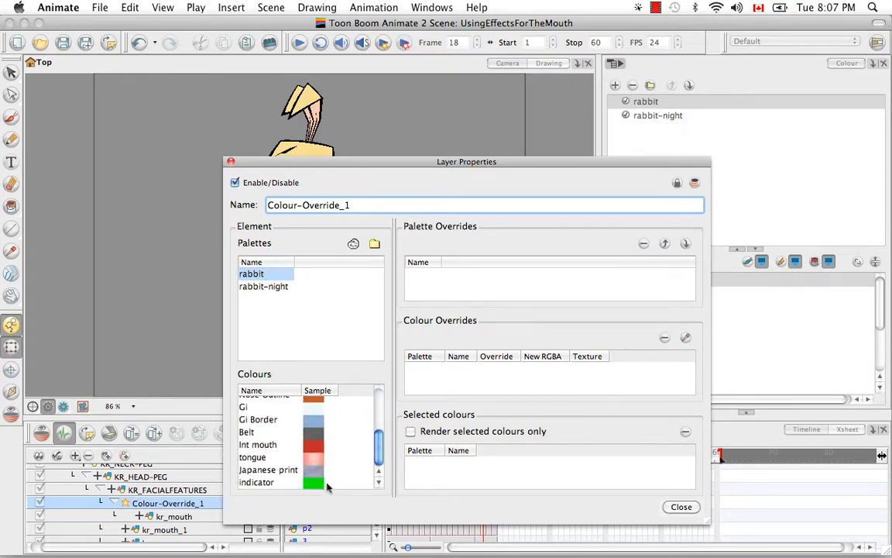
click(256, 482)
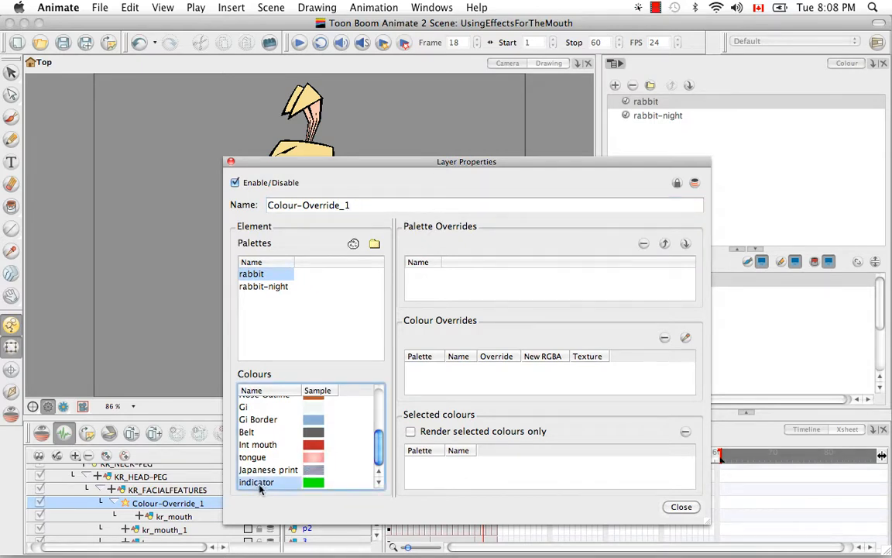
drag(258, 486, 438, 376)
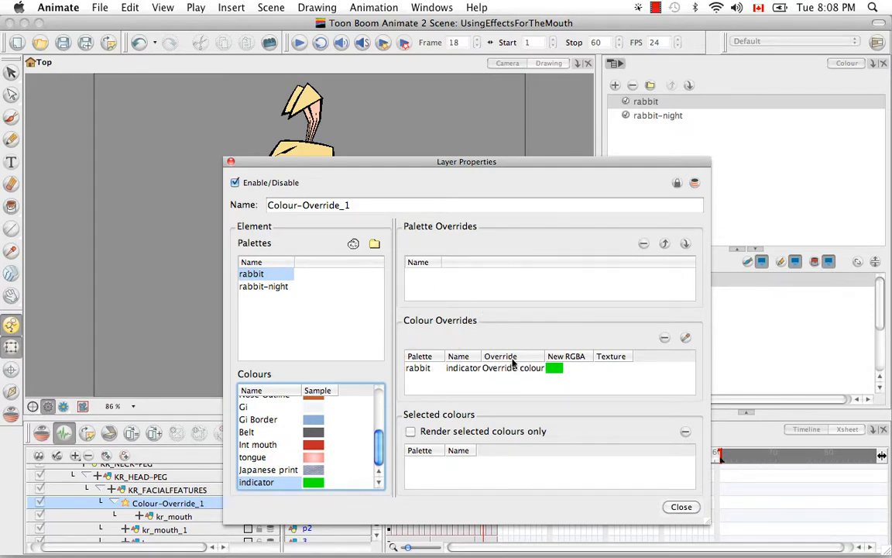
Step: Set the indicator colour's override to Colour not visible and close the layer properties
click(514, 365)
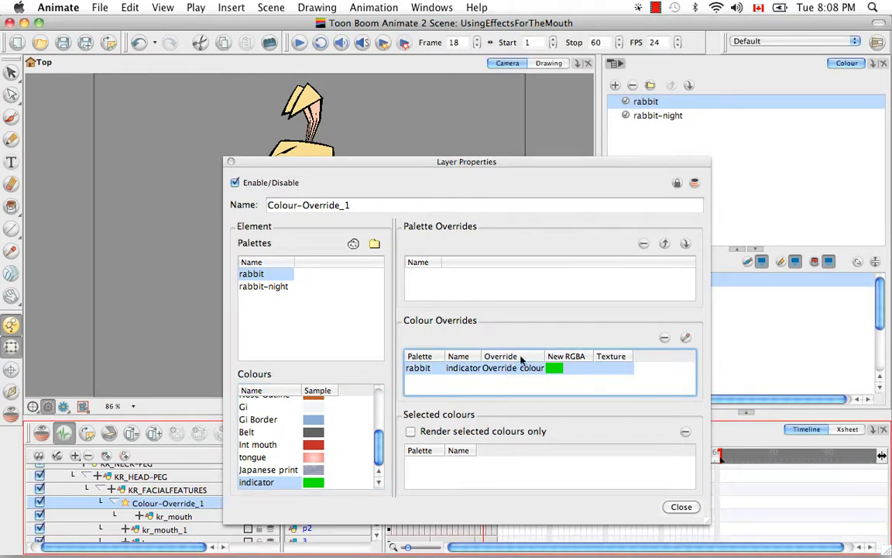
click(511, 369)
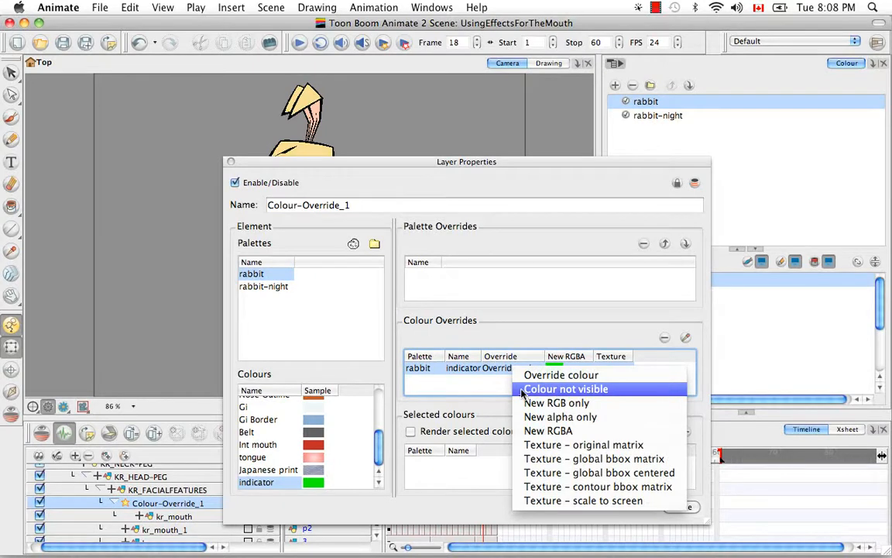
click(522, 391)
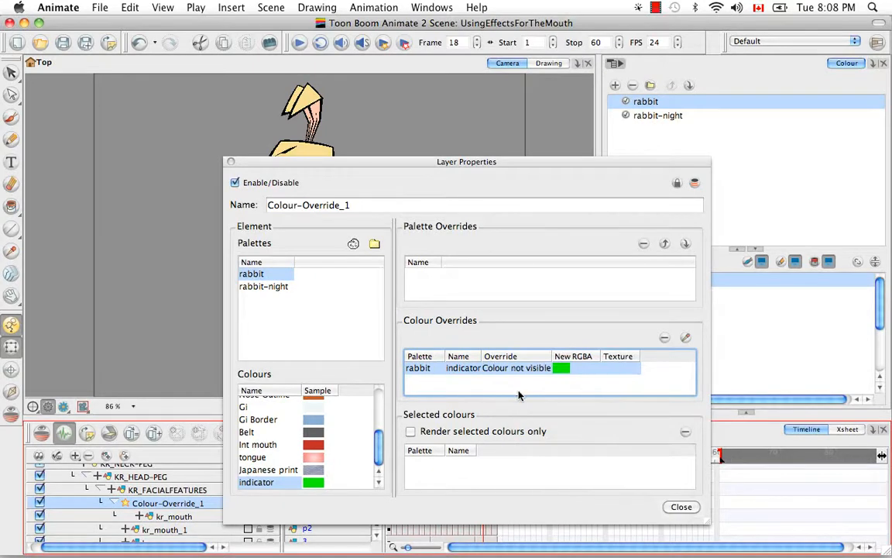
click(681, 507)
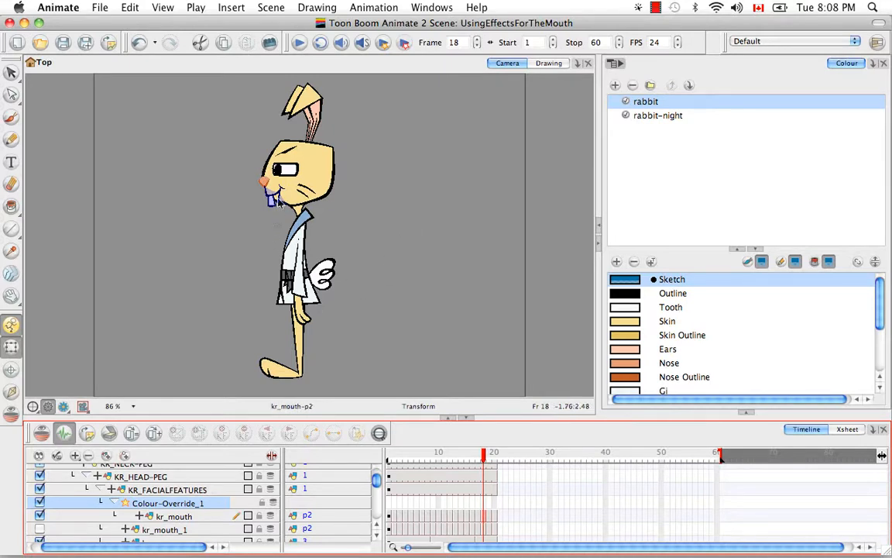
Step: Clear the current selection and enable the display of the linked mouth layer kr_mouth_1
click(240, 246)
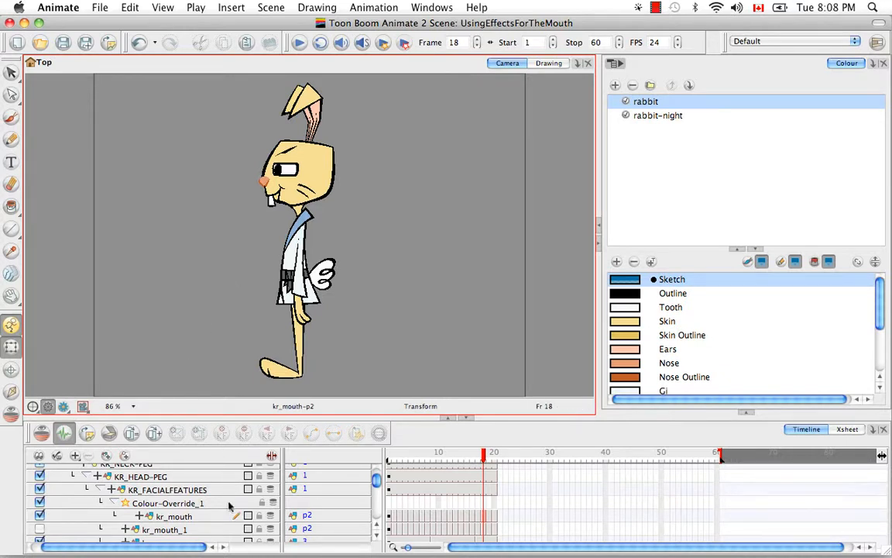
click(171, 530)
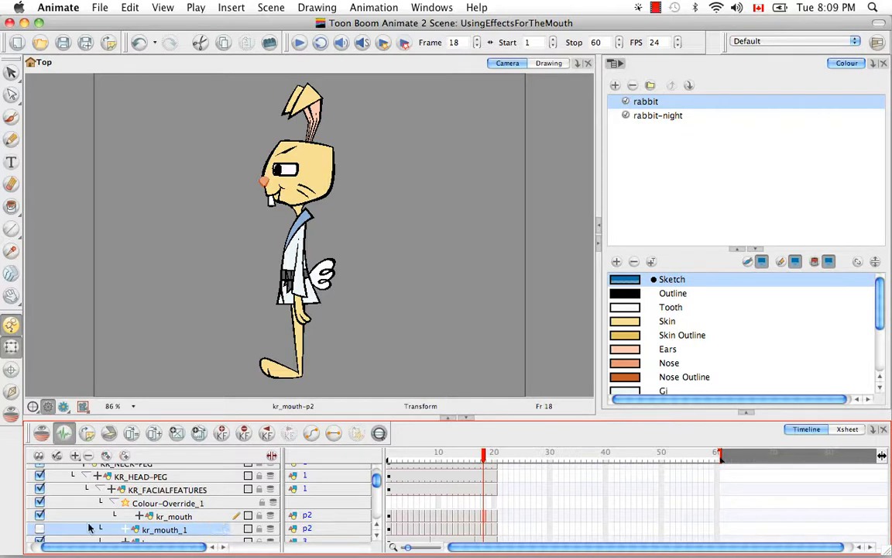
click(40, 531)
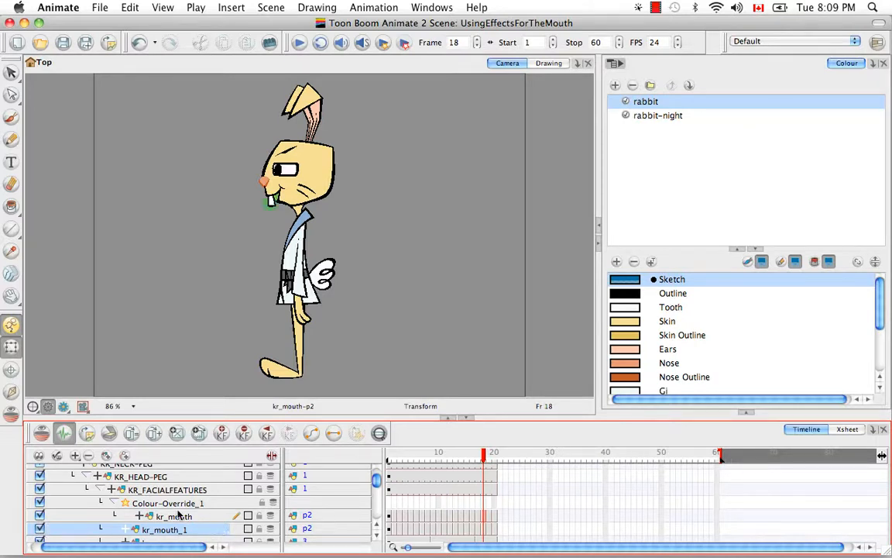
Step: Move the unused Colour-Override effect up the layer list to sit directly above kr_mouth_1
click(376, 535)
scroll(376, 540, down, 7)
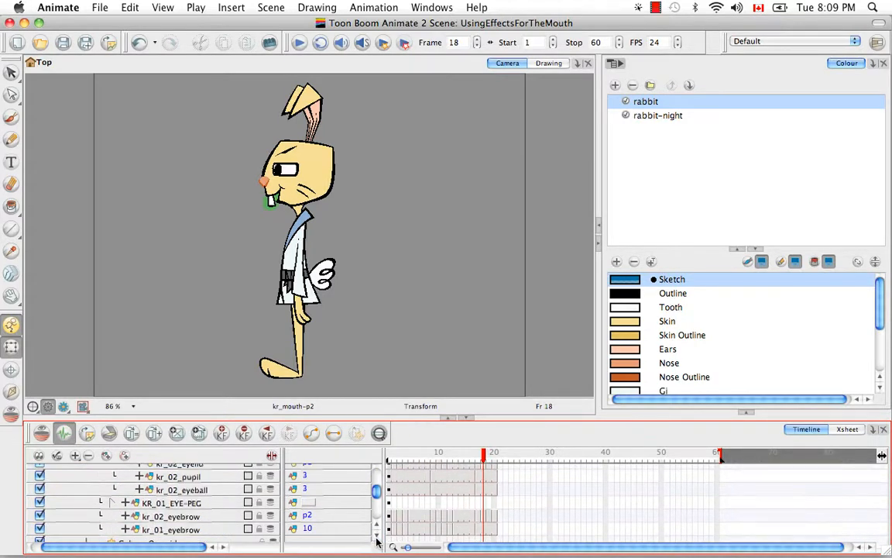
drag(164, 516, 168, 536)
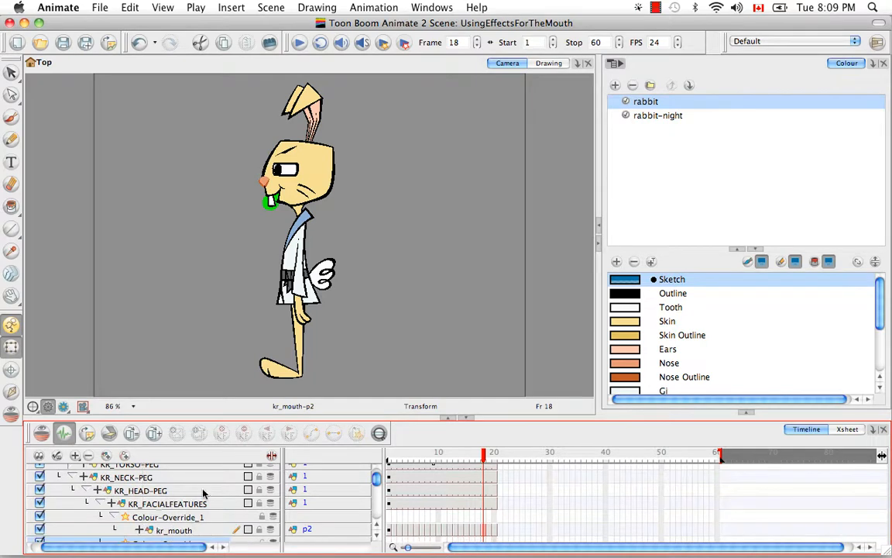
Step: Parent the kr_mouth_1 layer to the Colour-Override effect
click(377, 535)
click(377, 536)
click(161, 514)
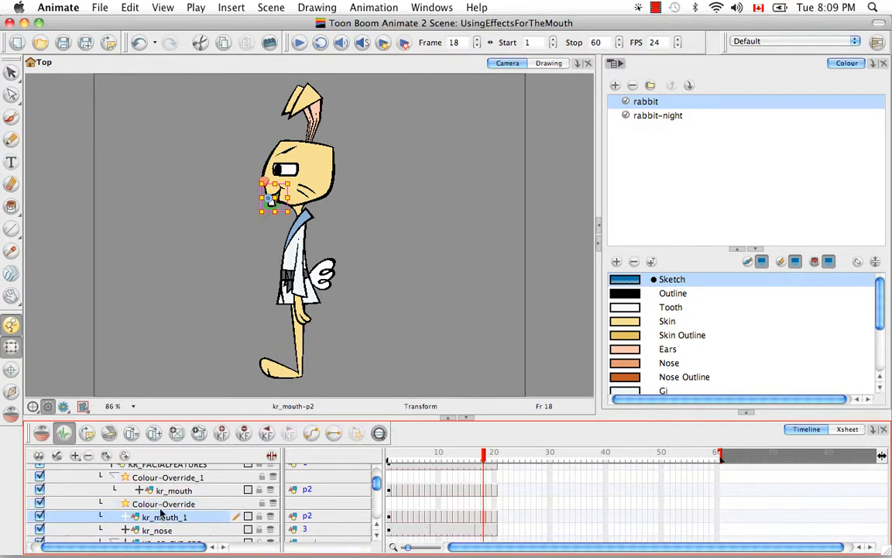
drag(161, 514, 159, 505)
Step: In the layer properties of Colour-Override, add the rabbit palette's indicator to the selected colours, enable Render selected colours only and close the properties
click(207, 504)
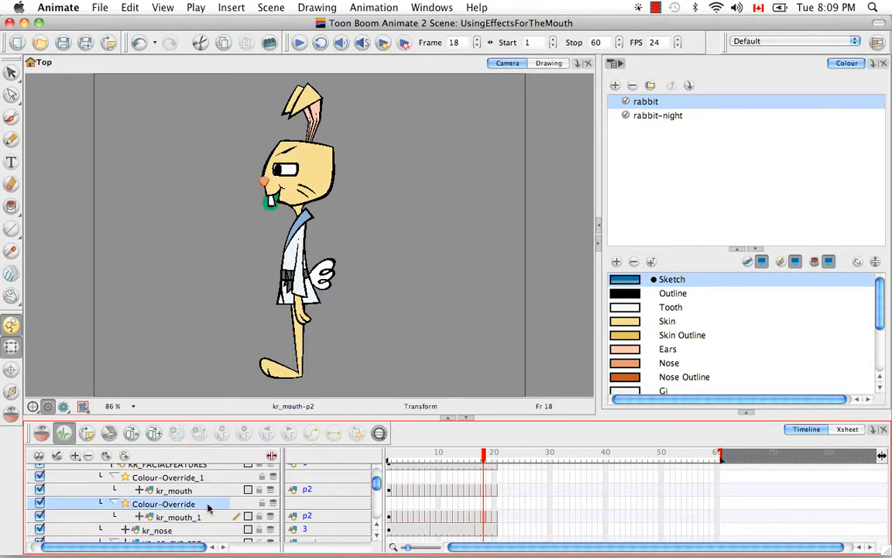
double_click(208, 505)
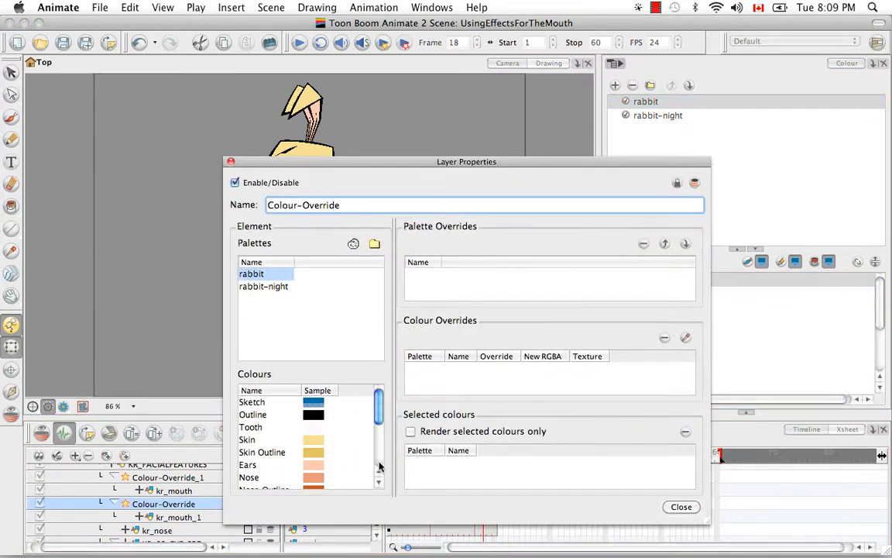
drag(378, 422, 379, 462)
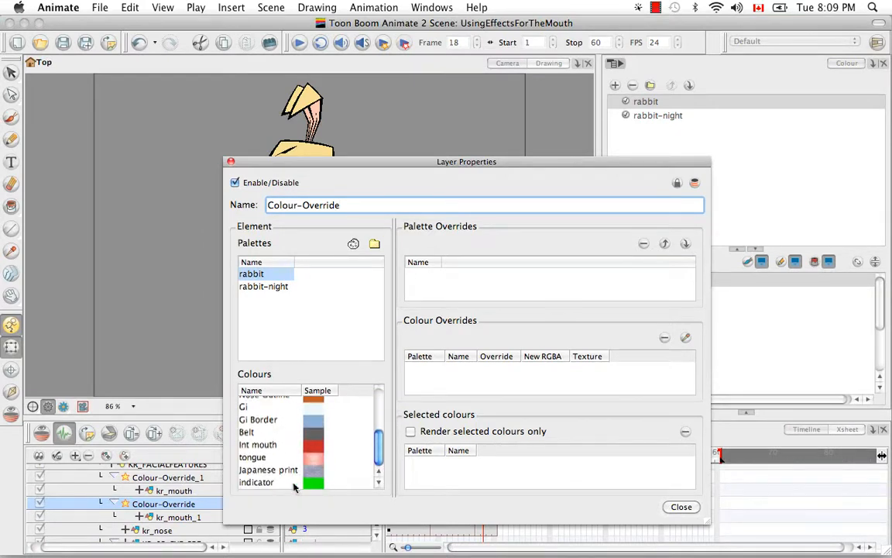
click(288, 483)
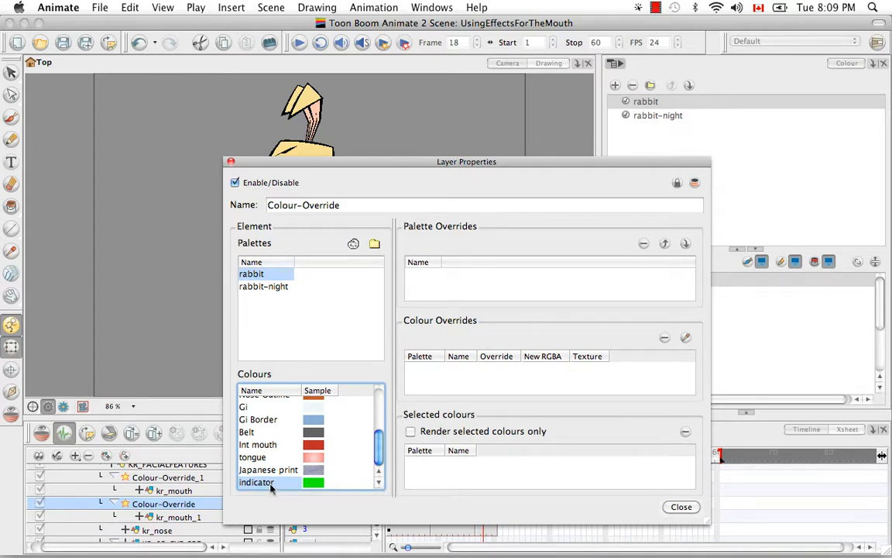
drag(239, 484, 407, 484)
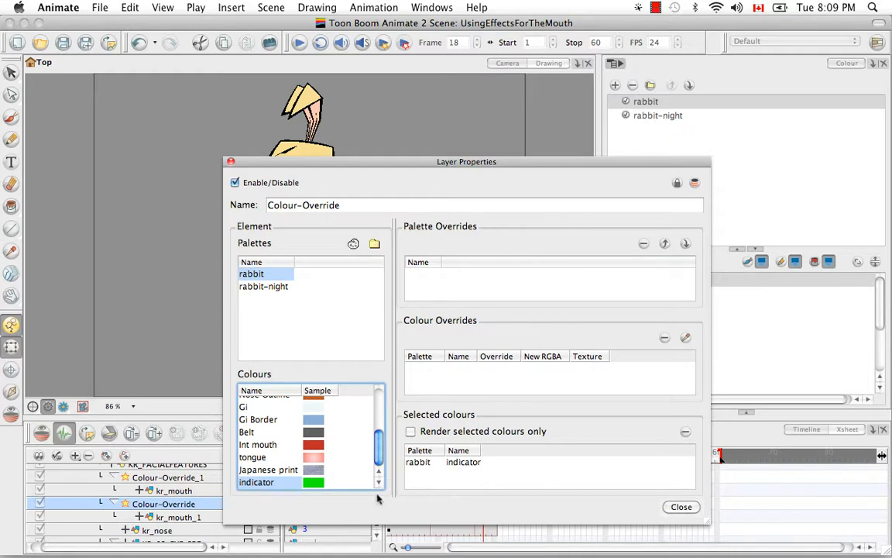
click(411, 432)
click(680, 507)
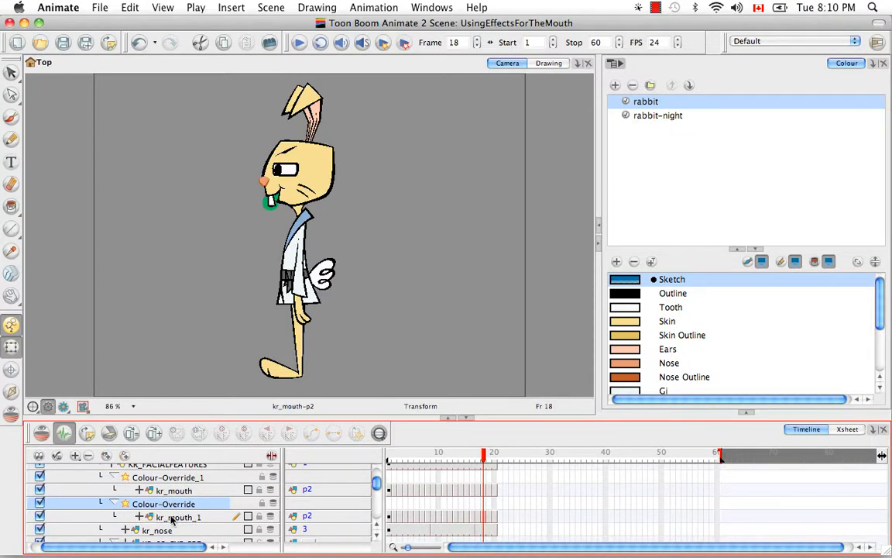
Step: Collapse the Colour-Override effect in the timeline and keep it selected under its existing name
click(114, 503)
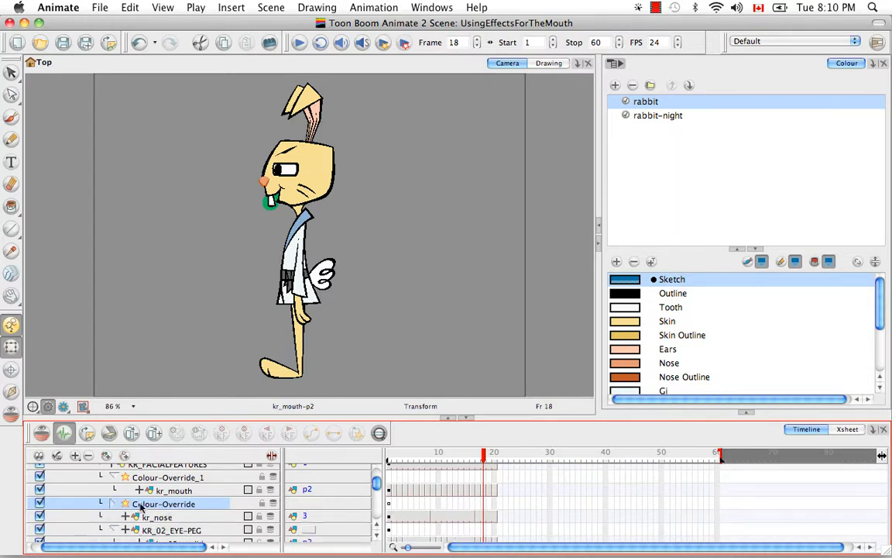
double_click(171, 507)
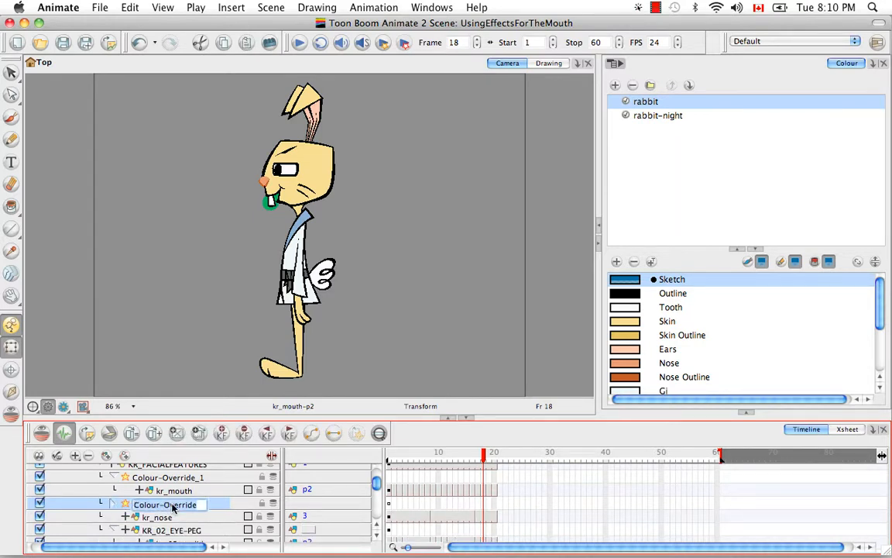
click(230, 507)
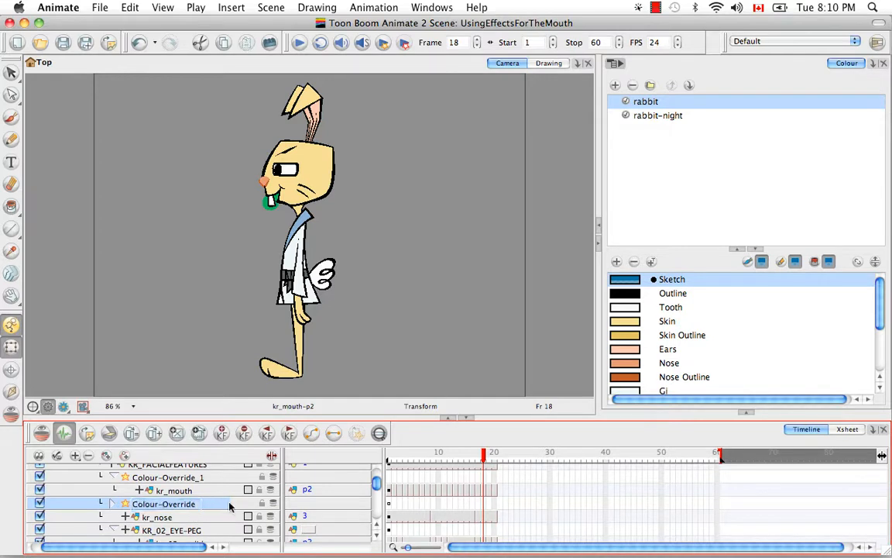
Step: Parent the kr_head layer to the Mask effect, placing it below the inner Mask matte layer
click(377, 535)
click(376, 534)
click(376, 536)
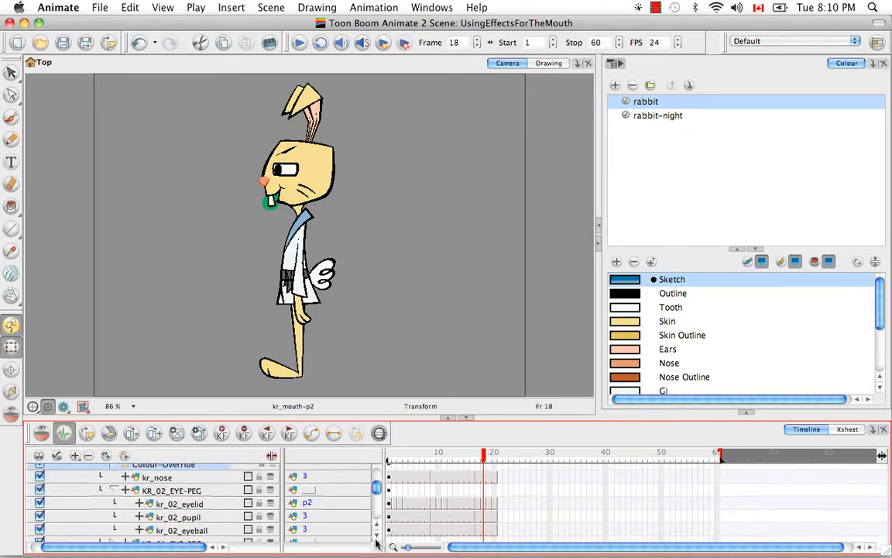
click(376, 539)
click(376, 539)
click(377, 538)
click(376, 539)
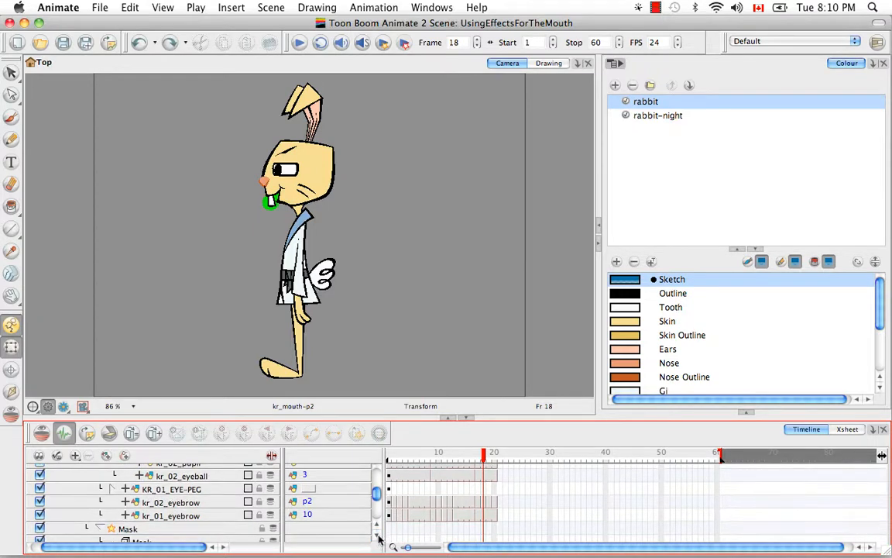
click(378, 539)
click(378, 539)
click(378, 539)
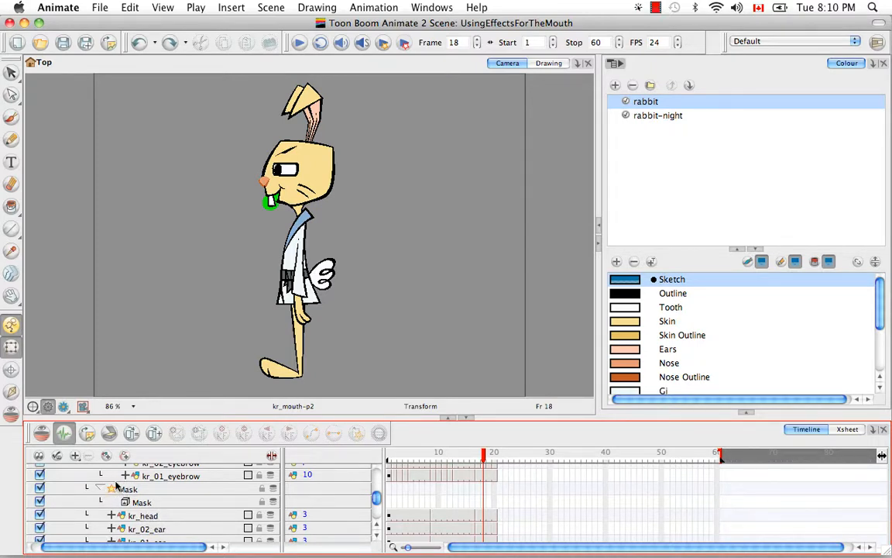
drag(153, 521, 143, 502)
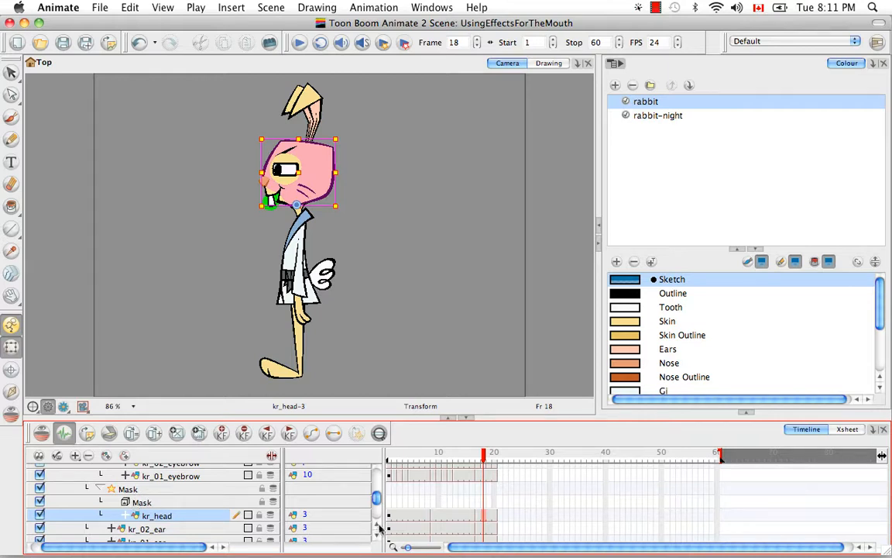
Step: Parent the collapsed Colour-Override effect, with kr_mouth_1 inside it, to the Mask effect's inner Mask matte layer
scroll(377, 526, up, 5)
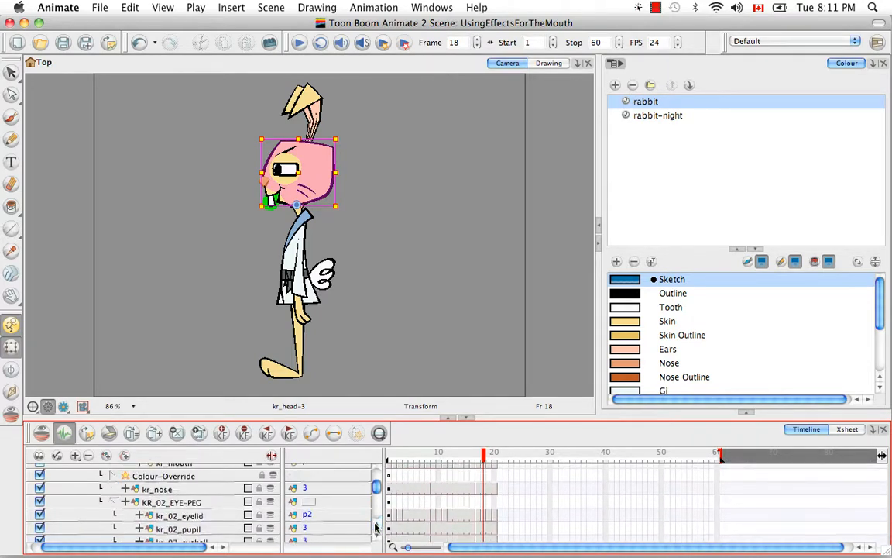
scroll(376, 527, up, 2)
click(172, 505)
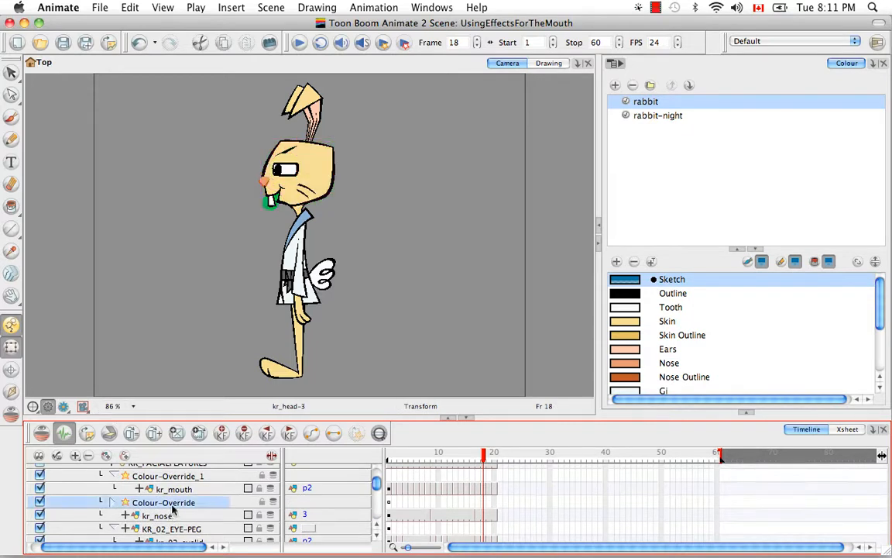
scroll(175, 533, down, 5)
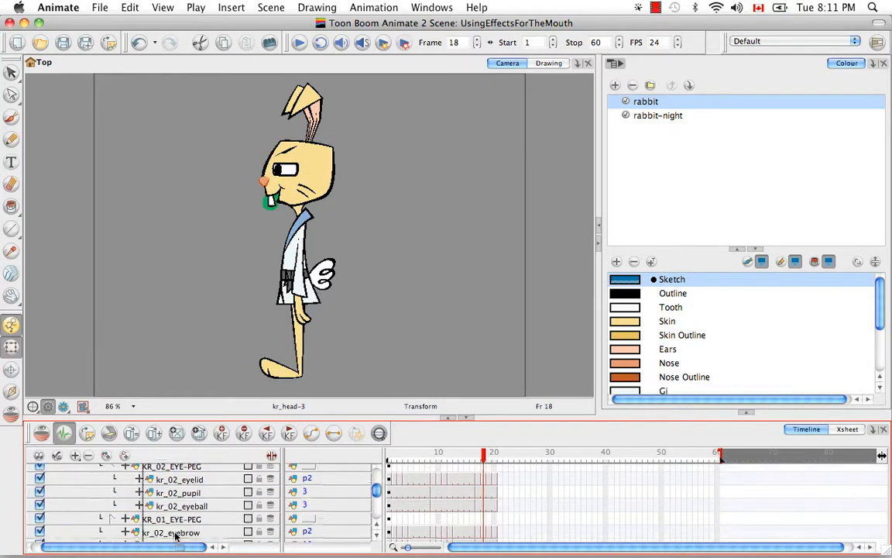
scroll(175, 532, down, 5)
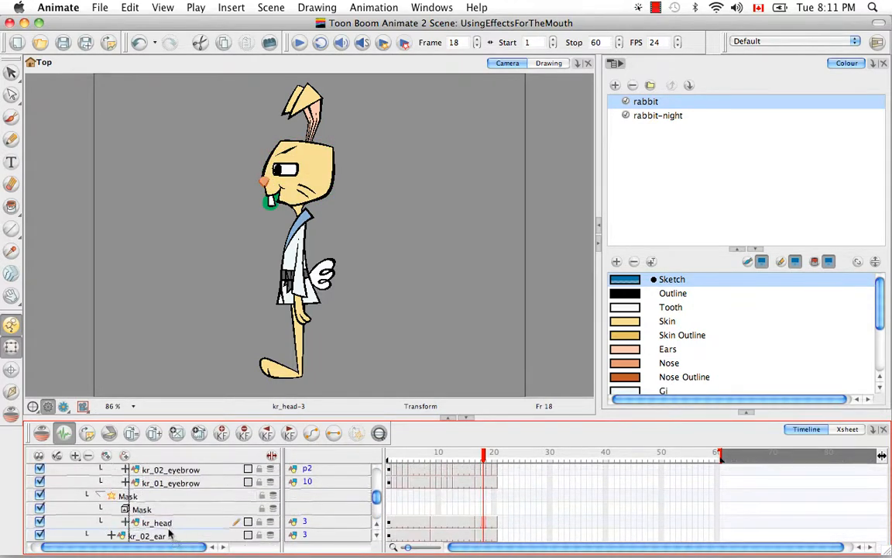
drag(169, 533, 138, 509)
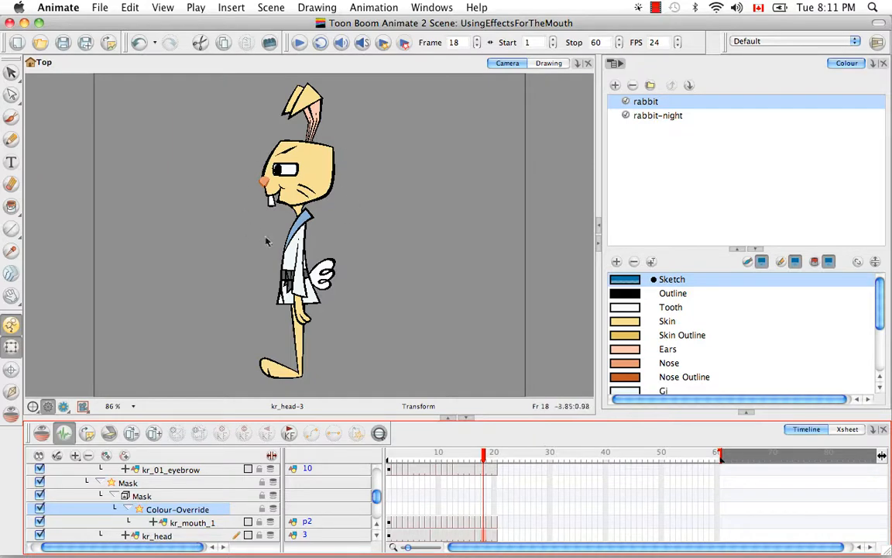
Step: Scrub through frames 19, 18 and 17 to check the masked mouth on the rabbit
mouse_move(484, 462)
mouse_down()
mouse_move(456, 460)
mouse_move(489, 457)
mouse_up()
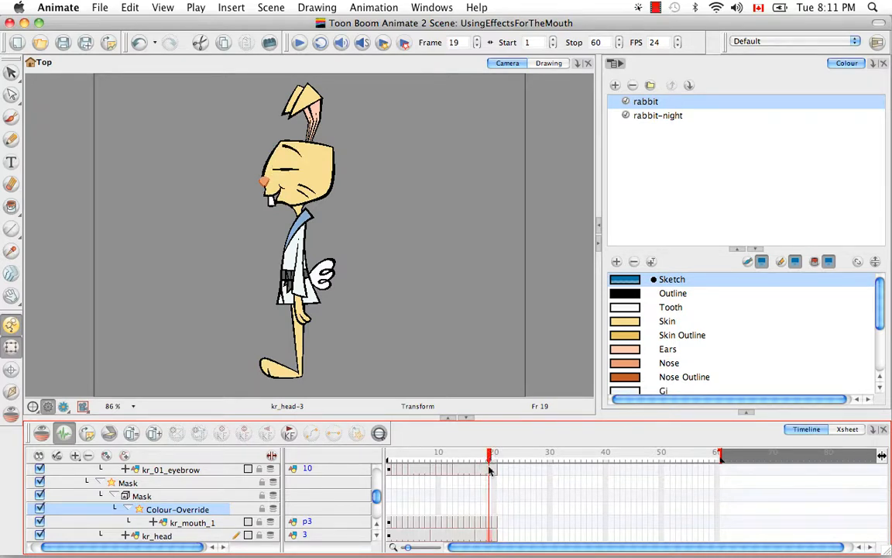
drag(490, 462, 485, 460)
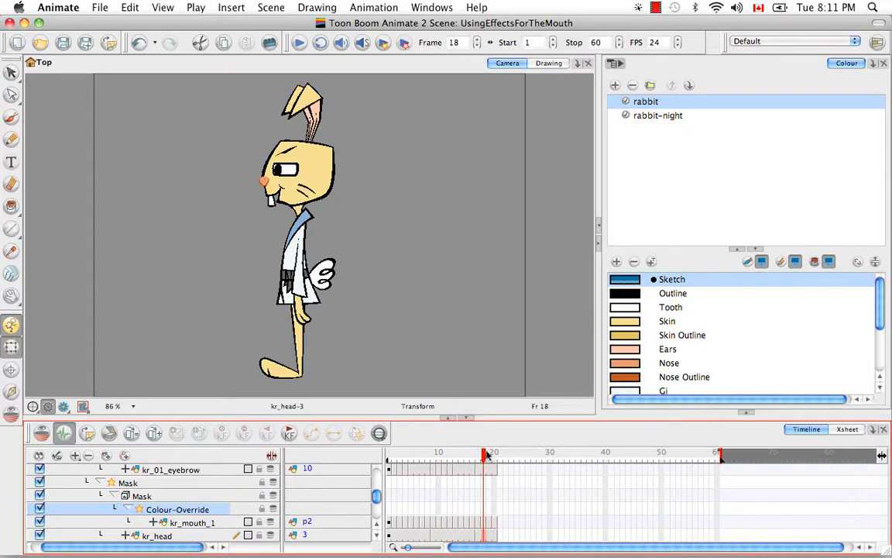
drag(482, 459, 477, 459)
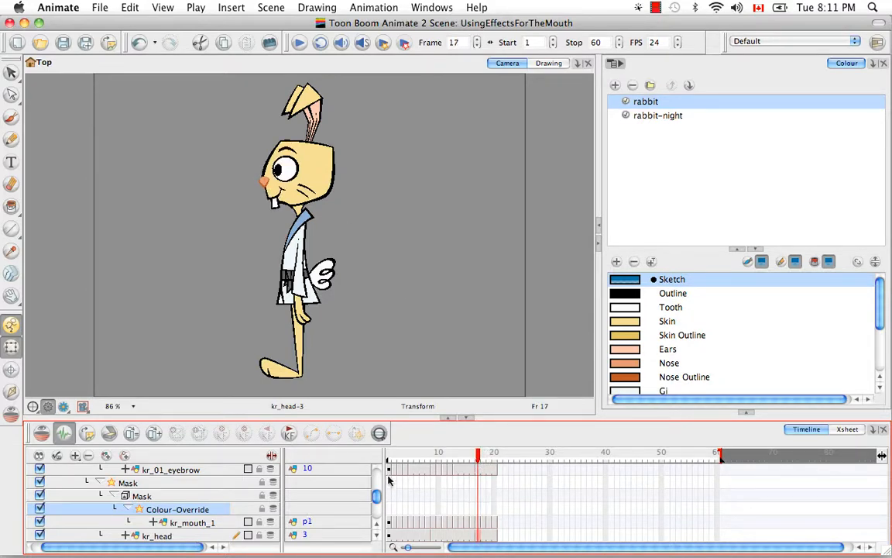
Step: Collapse the inner Mask matte layer and the Mask effect in the timeline
click(114, 495)
click(98, 481)
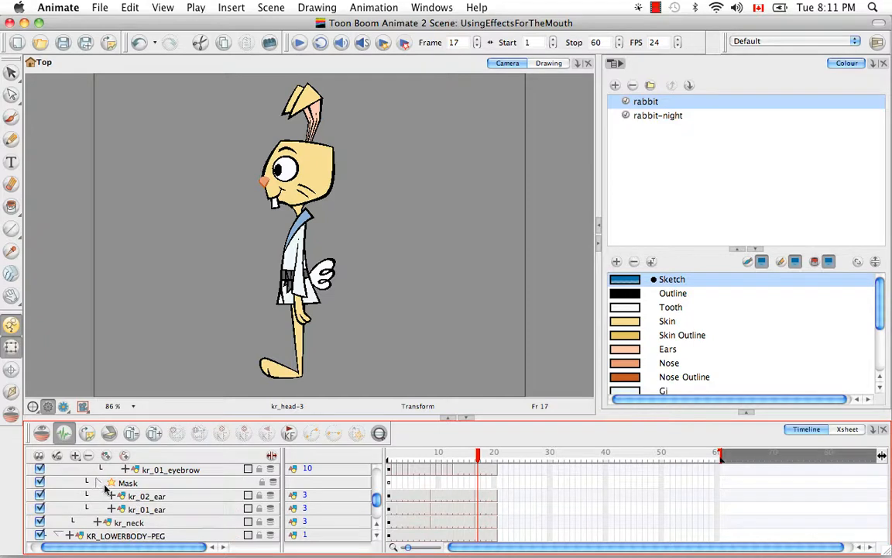
click(377, 527)
click(378, 526)
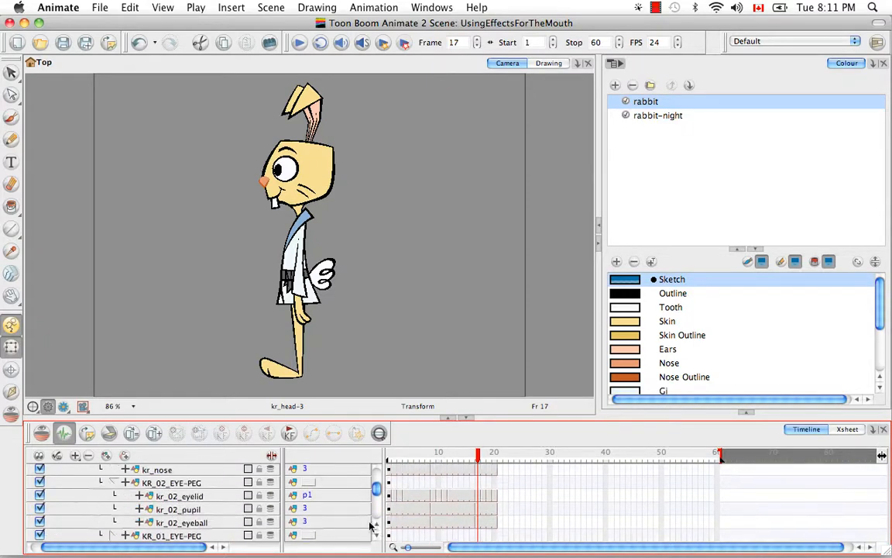